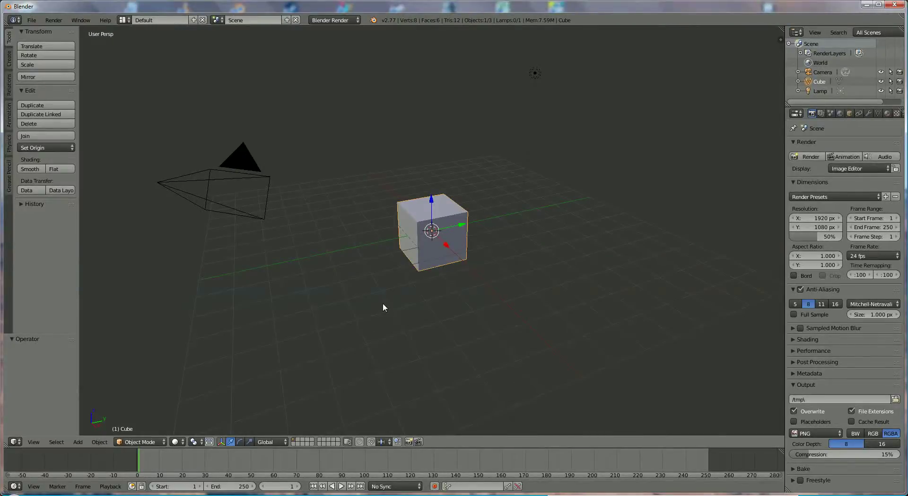
# Delete the default cube, then start Screencast Keys from the sidebar panel.
pyautogui.press('x')
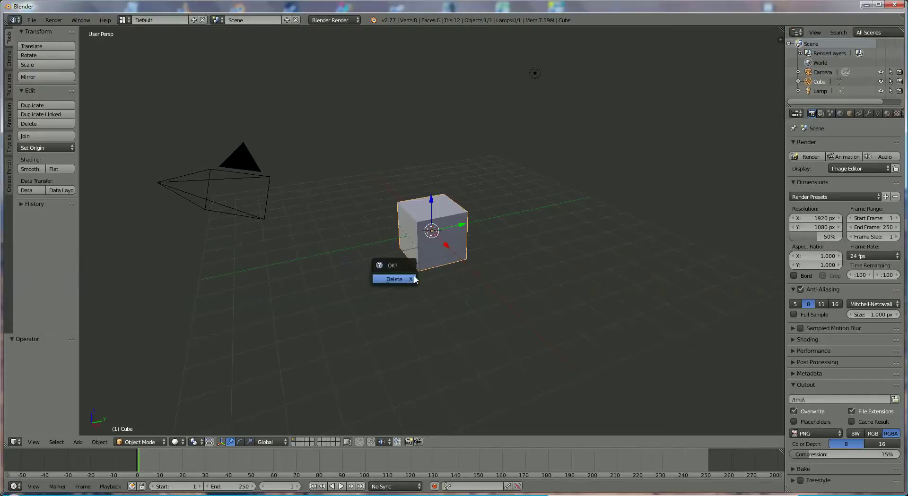
pyautogui.click(400, 282)
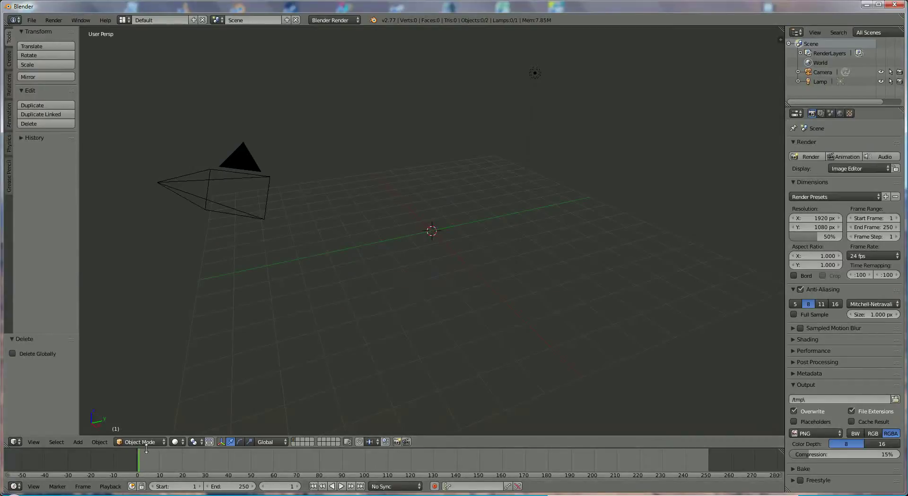
pyautogui.press('n')
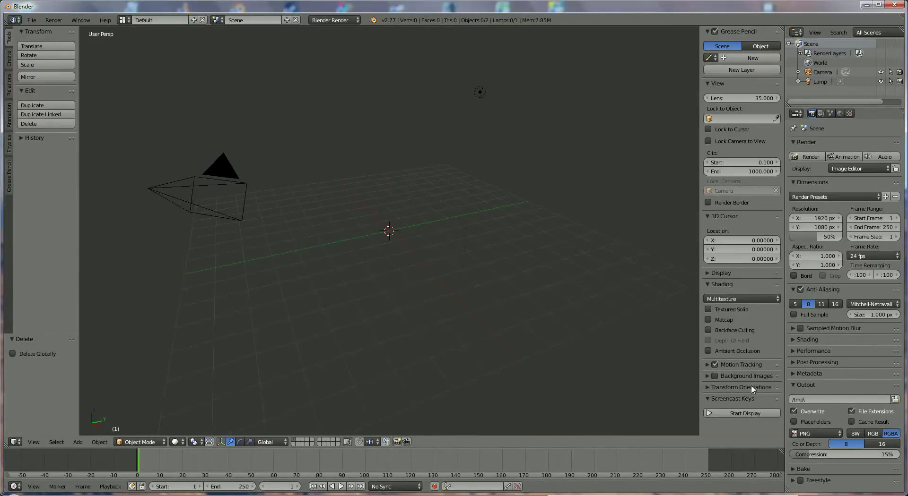
pyautogui.click(747, 414)
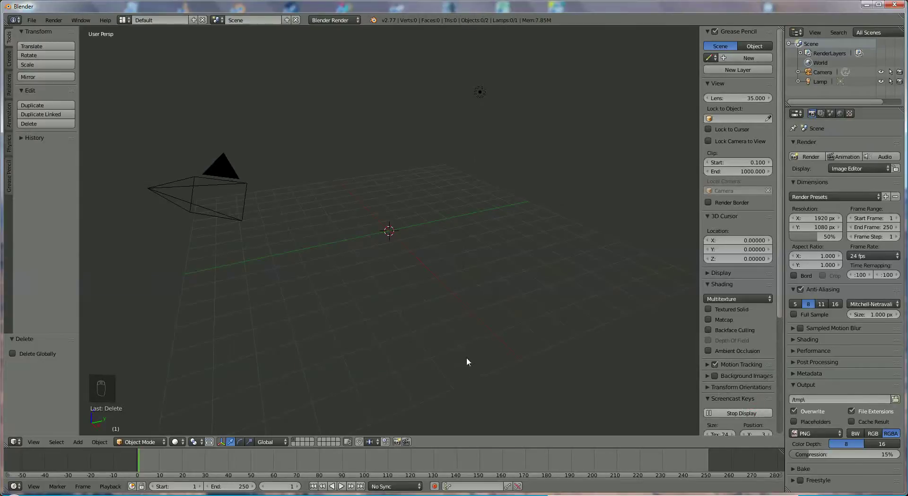
# Add a UV sphere mesh to the scene.
pyautogui.click(78, 443)
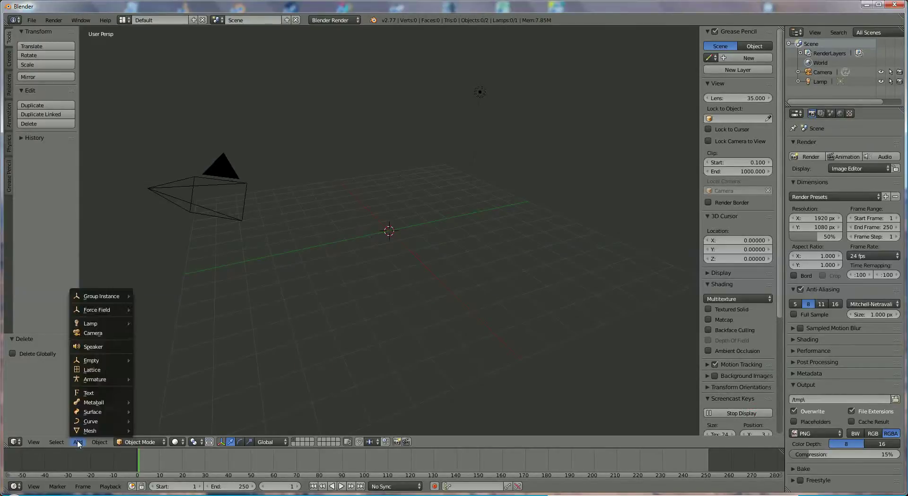
pyautogui.moveTo(93, 431)
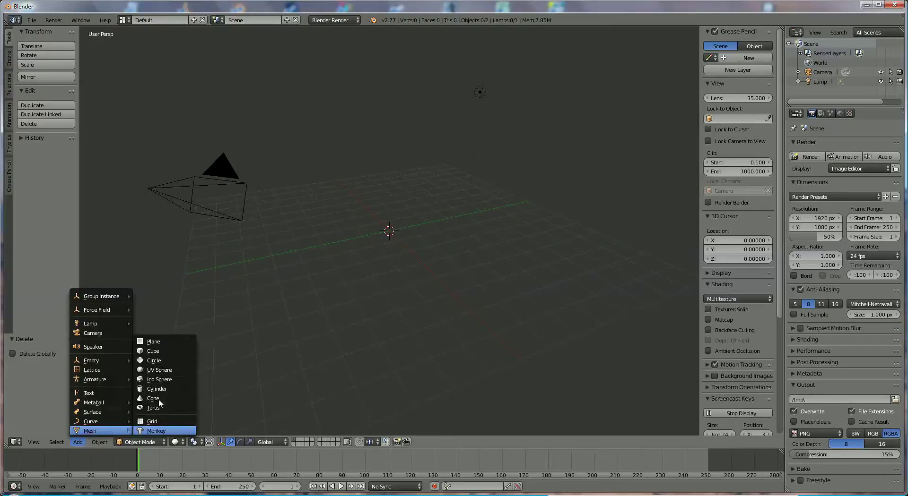
pyautogui.click(160, 370)
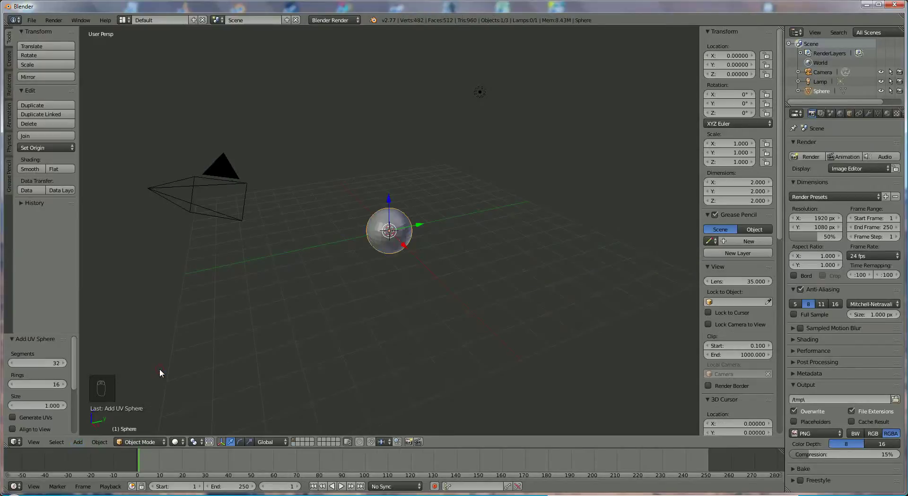
# Set the sphere to size 2, 32 rings and 64 segments, and shade it smooth.
pyautogui.click(53, 406)
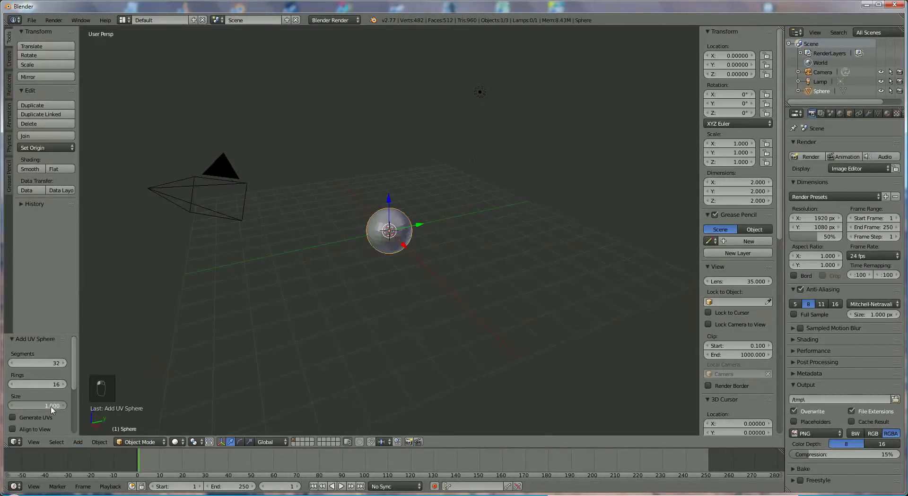
pyautogui.write('2')
pyautogui.press('Return')
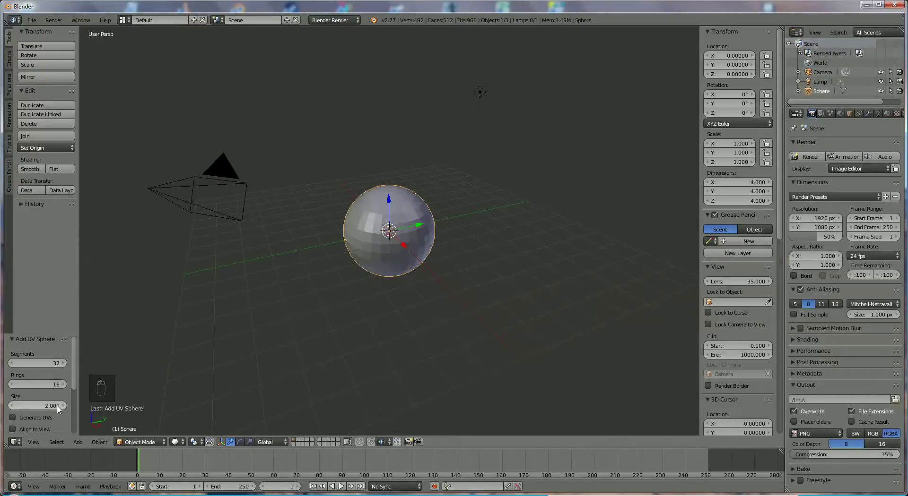
pyautogui.click(58, 385)
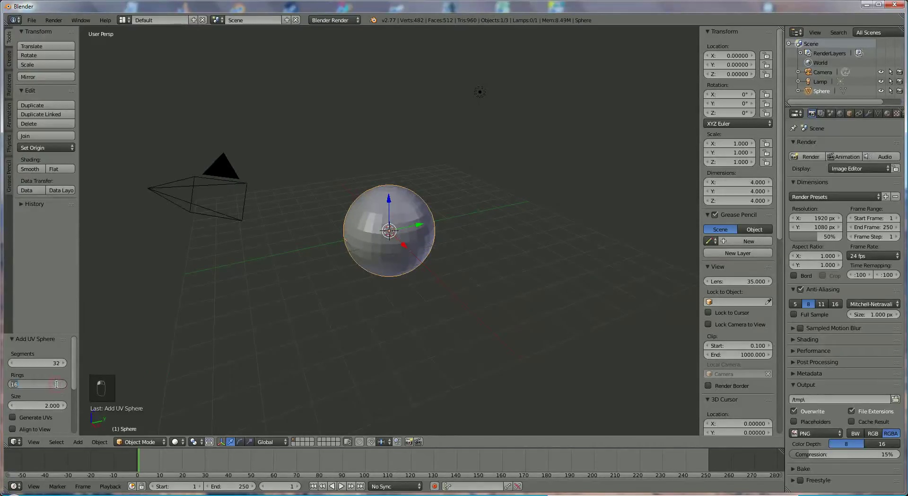
pyautogui.write('32')
pyautogui.press('Return')
pyautogui.click(50, 362)
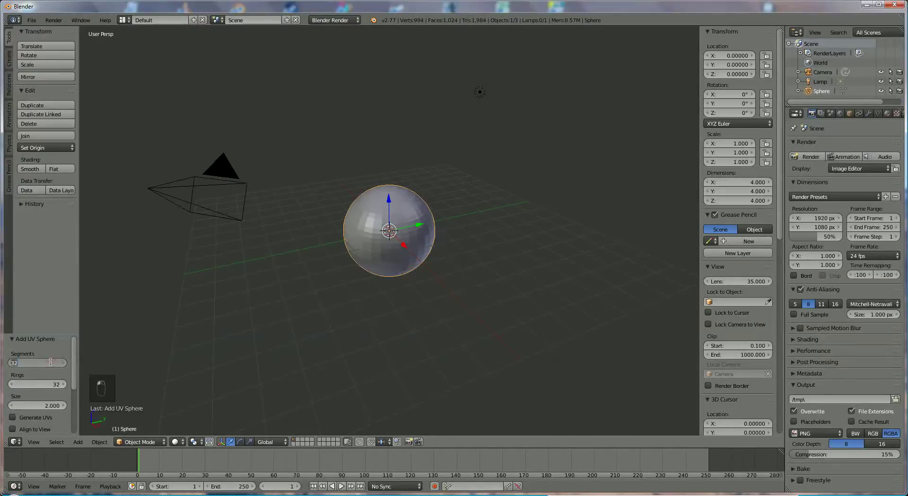
pyautogui.write('64')
pyautogui.press('Return')
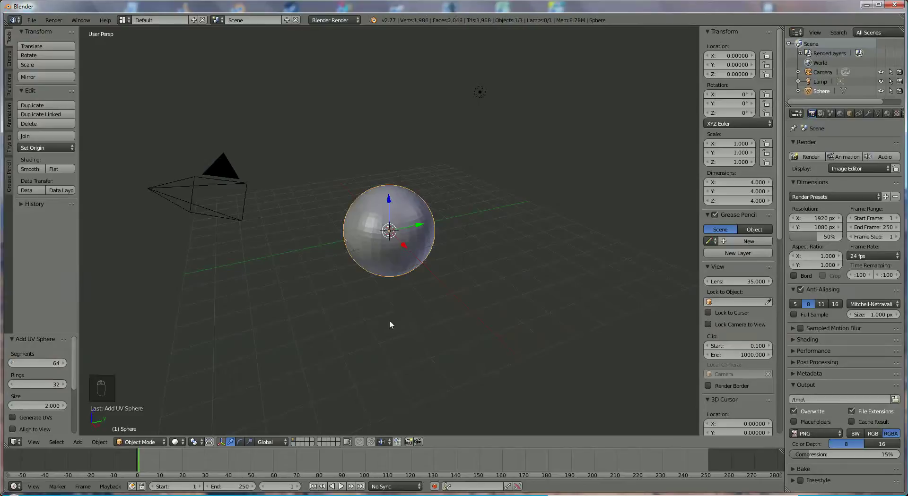
pyautogui.click(30, 169)
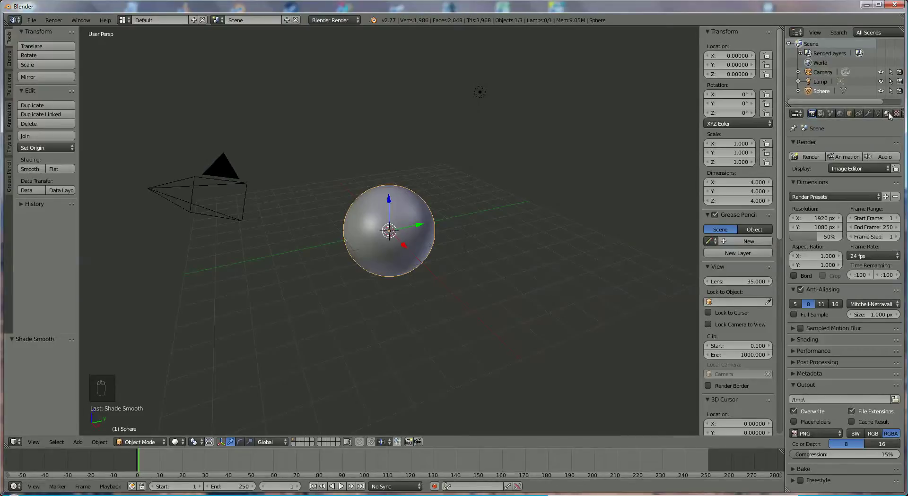
# Rename the sphere to 'sun' in the Outliner.
pyautogui.doubleClick(823, 90)
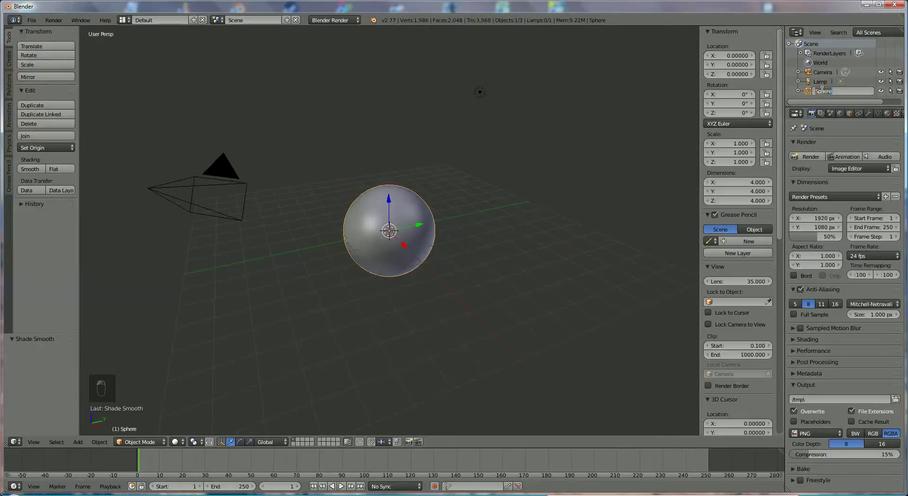
pyautogui.write('sun')
pyautogui.press('Return')
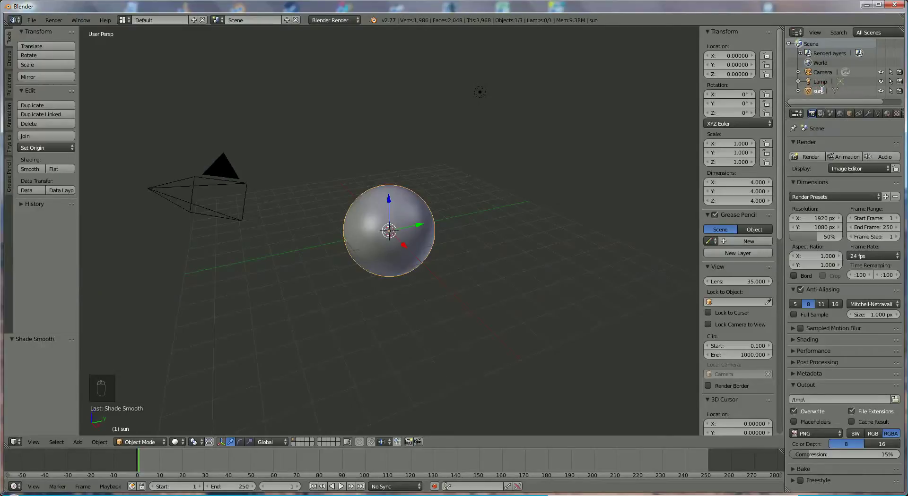
# Set the world horizon colour to black.
pyautogui.click(840, 114)
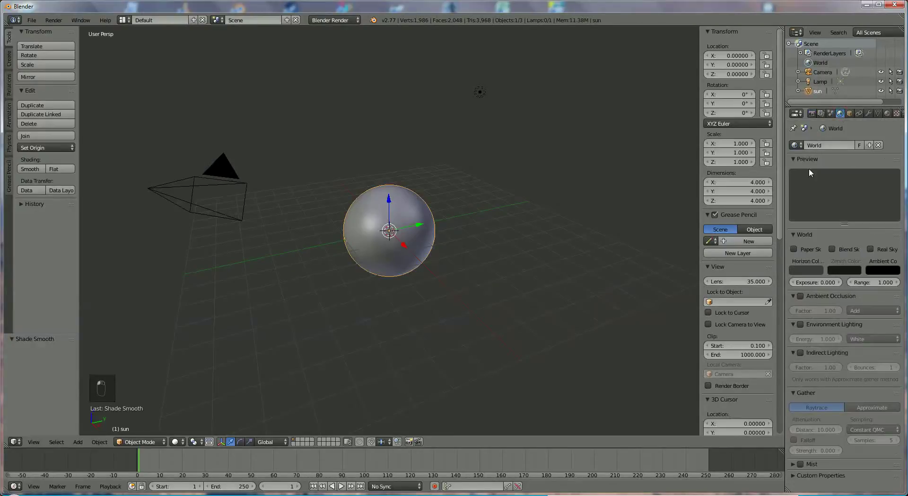
pyautogui.click(811, 270)
pyautogui.moveTo(815, 198); pyautogui.dragTo(816, 214)
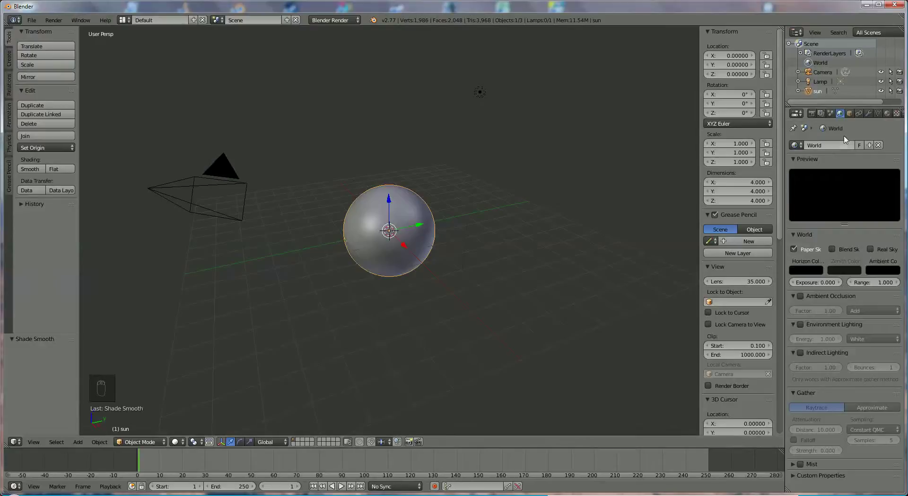
# Create a new material for the sun with an orange diffuse colour.
pyautogui.click(886, 114)
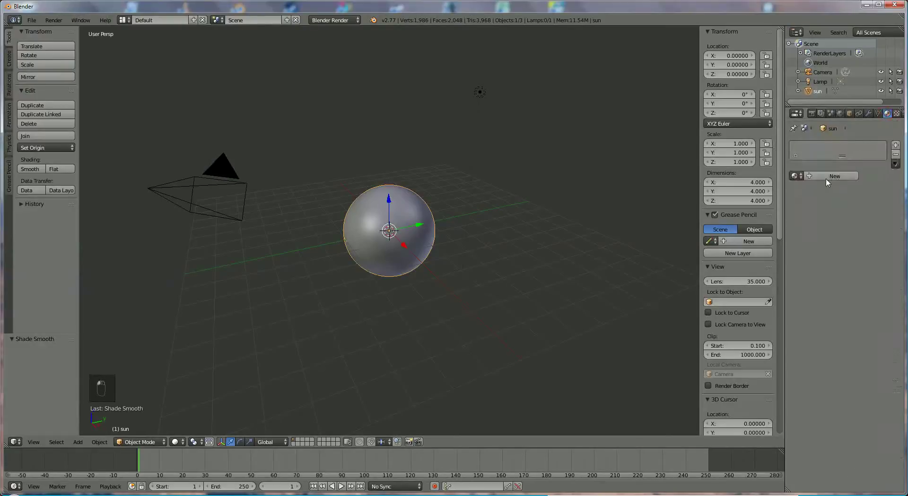
pyautogui.click(835, 176)
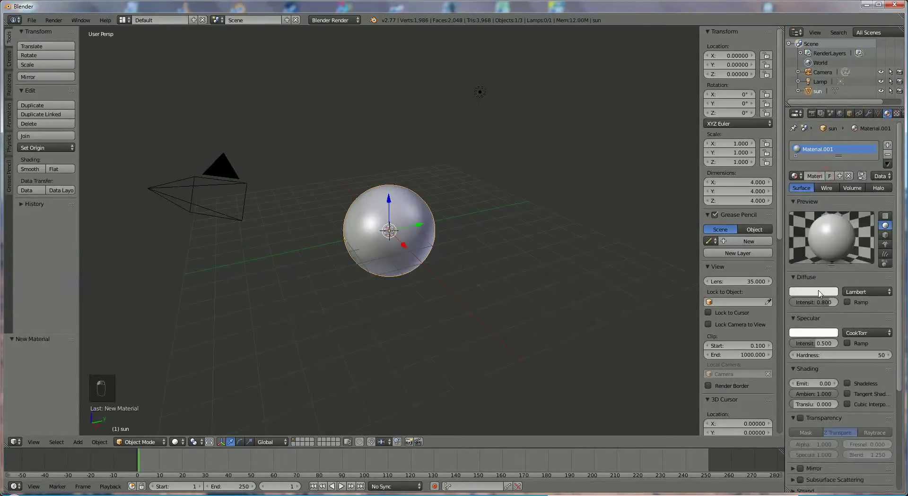
pyautogui.click(814, 291)
pyautogui.moveTo(778, 228); pyautogui.dragTo(780, 229)
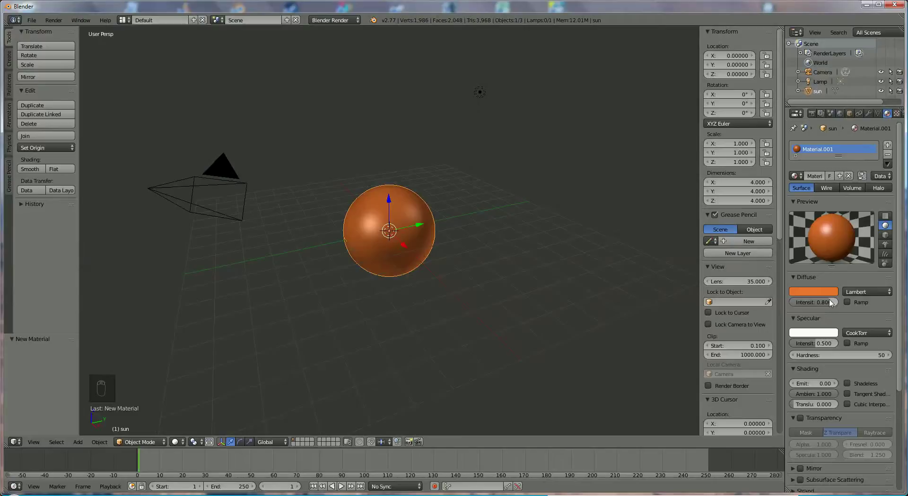
# Set diffuse intensity 1.0, specular intensity 0, emit 0.36, and turn off shadow receiving.
pyautogui.moveTo(831, 303); pyautogui.dragTo(854, 303)
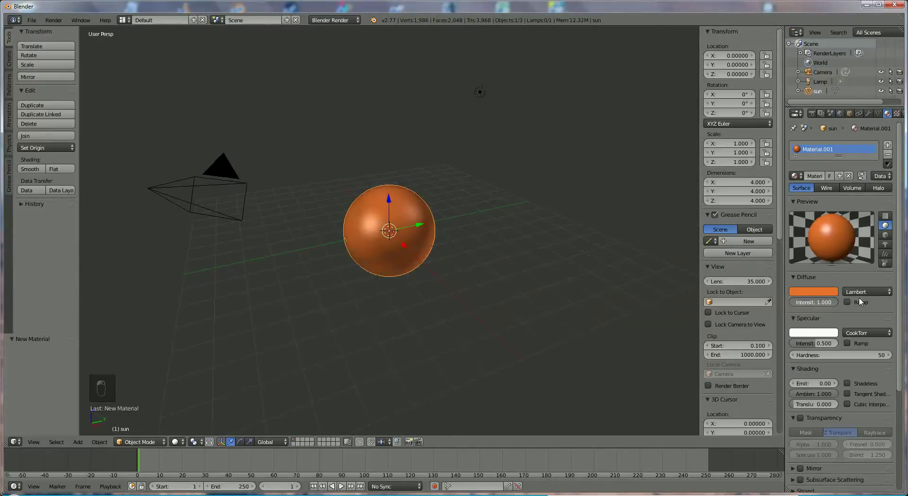
pyautogui.moveTo(818, 344); pyautogui.dragTo(772, 342)
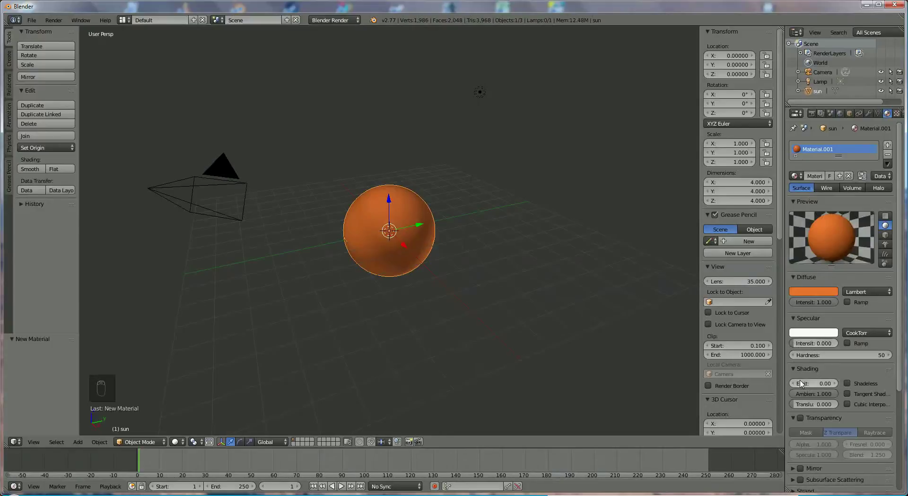
pyautogui.moveTo(801, 385); pyautogui.dragTo(824, 386)
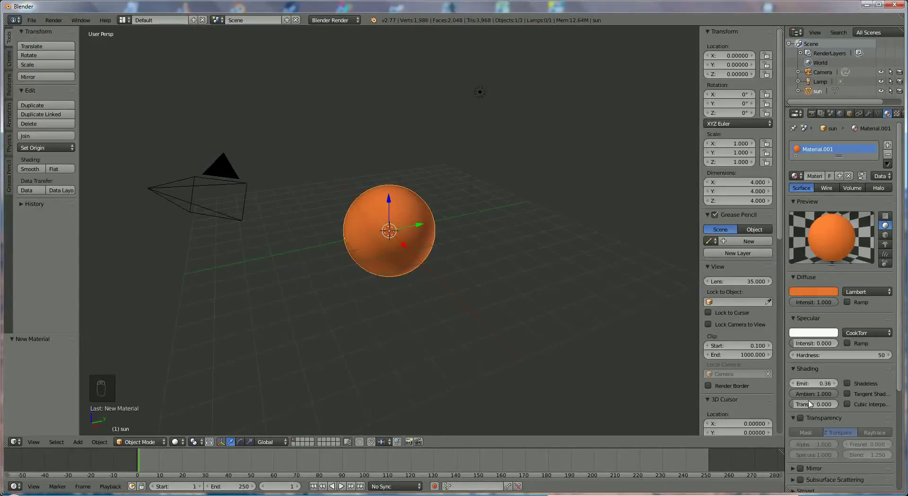
pyautogui.scroll(-2, 832, 435)
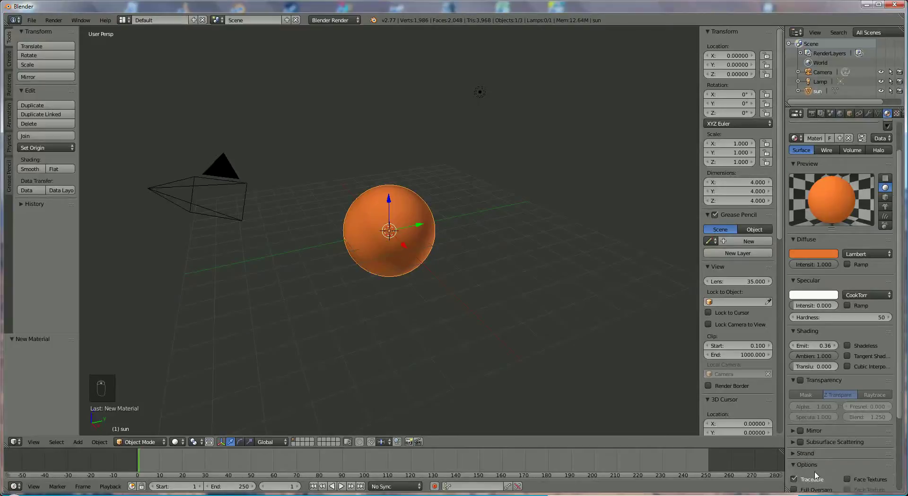
pyautogui.scroll(-5, 837, 468)
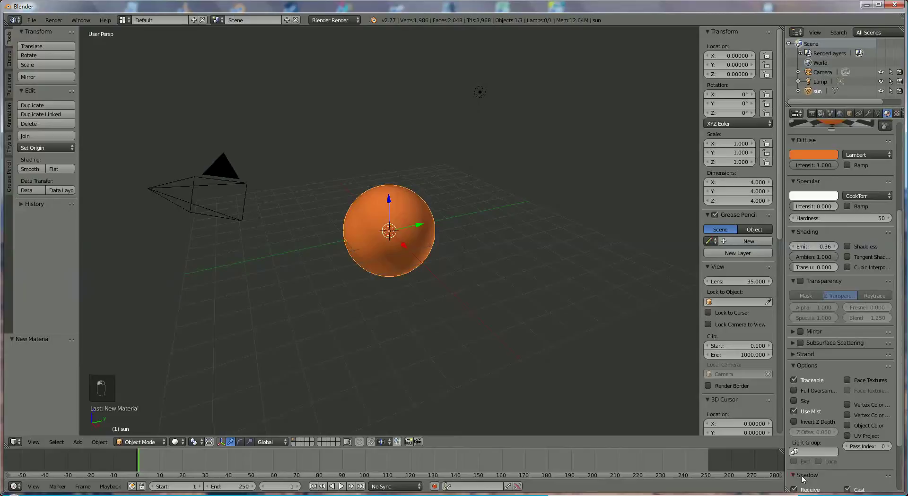
pyautogui.scroll(-3, 812, 482)
pyautogui.click(794, 433)
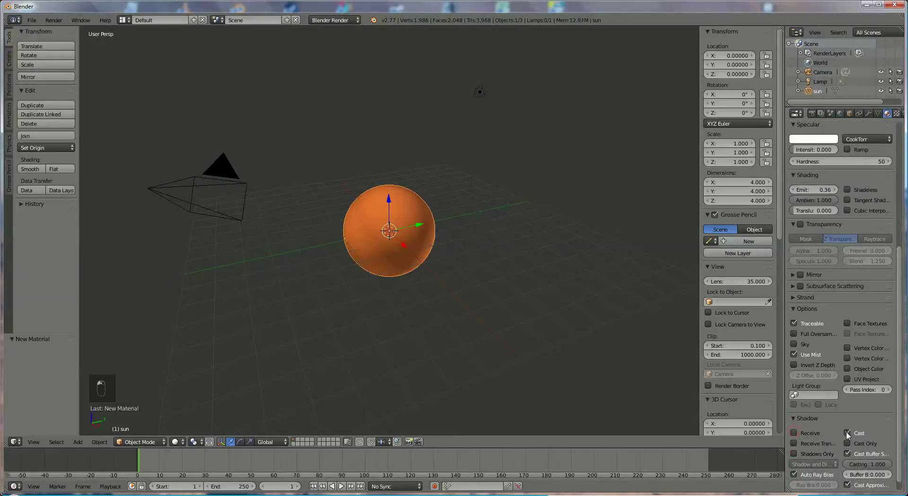
pyautogui.scroll(10, 853, 433)
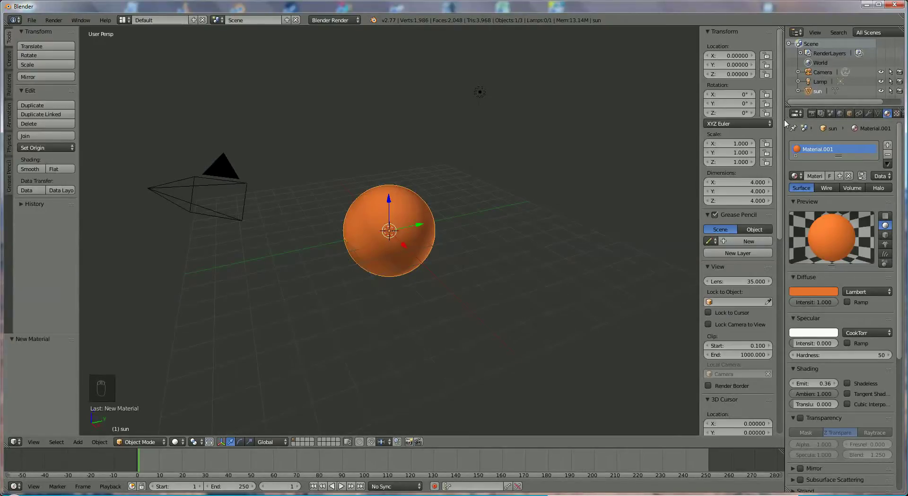
# Add a new Voronoi texture to the sun's material, previewing Both.
pyautogui.moveTo(784, 121); pyautogui.dragTo(744, 122)
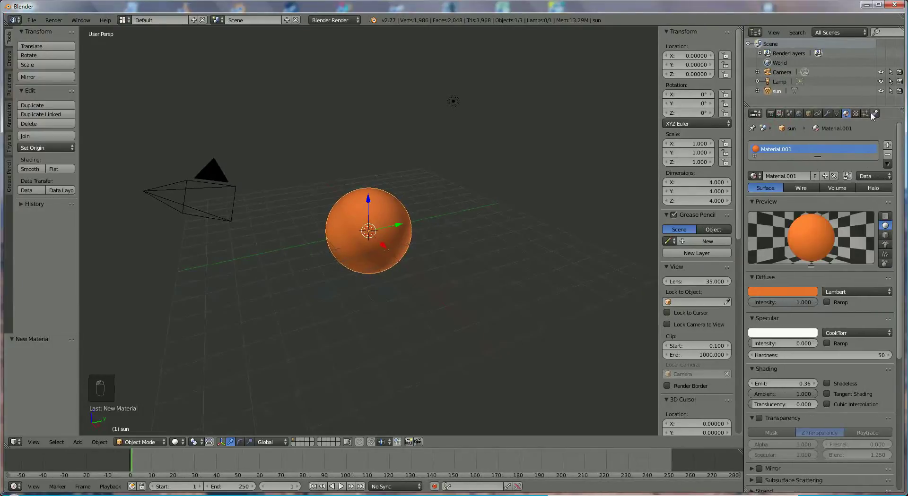
pyautogui.click(855, 114)
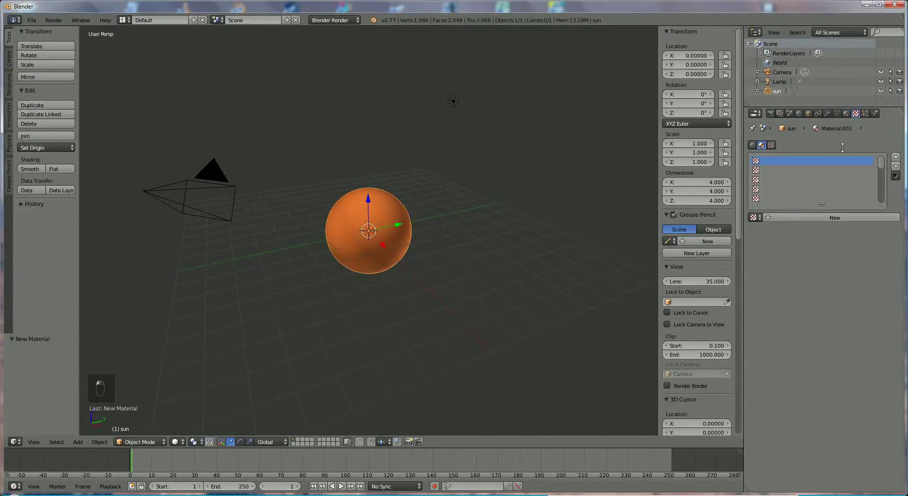
pyautogui.click(825, 218)
pyautogui.click(837, 230)
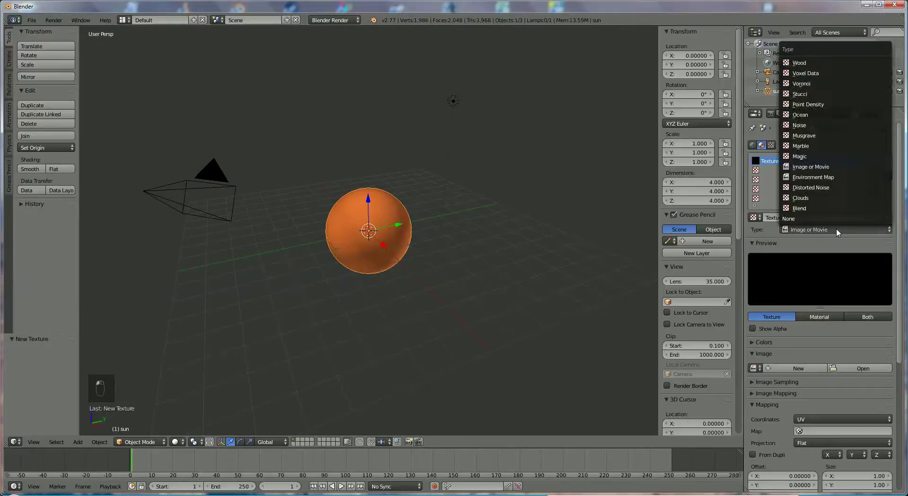
pyautogui.click(810, 84)
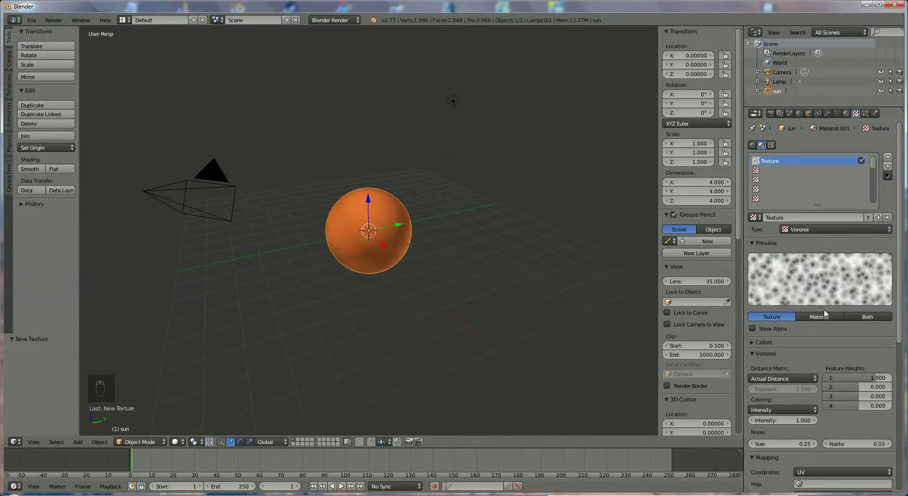
pyautogui.click(868, 317)
# Change the texture's influence colour from magenta to yellow.
pyautogui.scroll(-6, 847, 336)
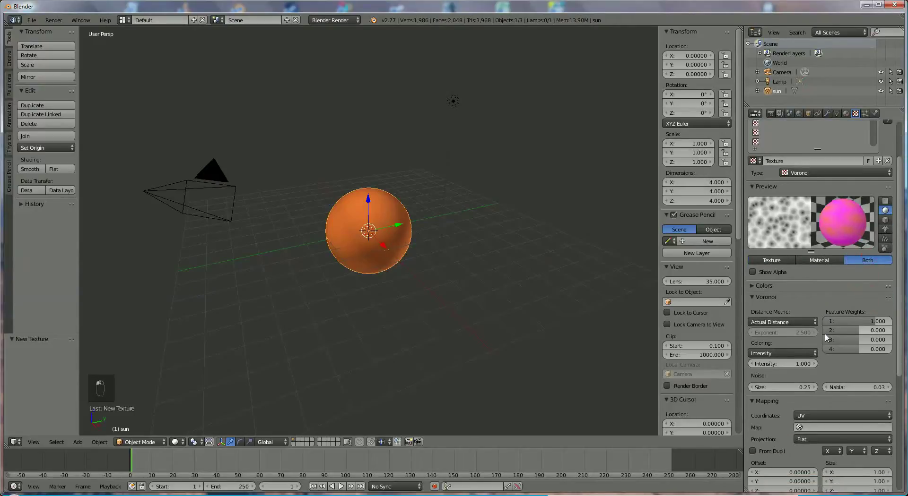
pyautogui.scroll(-2, 795, 340)
pyautogui.scroll(-5, 787, 416)
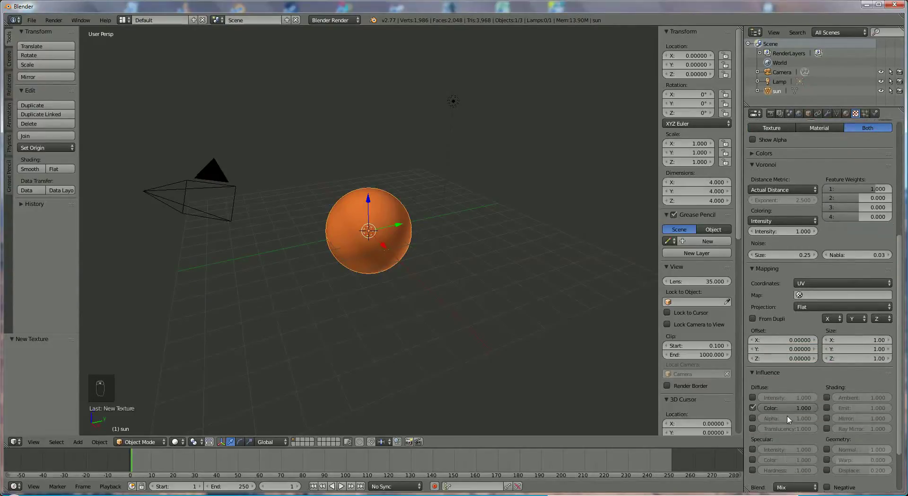
pyautogui.click(800, 450)
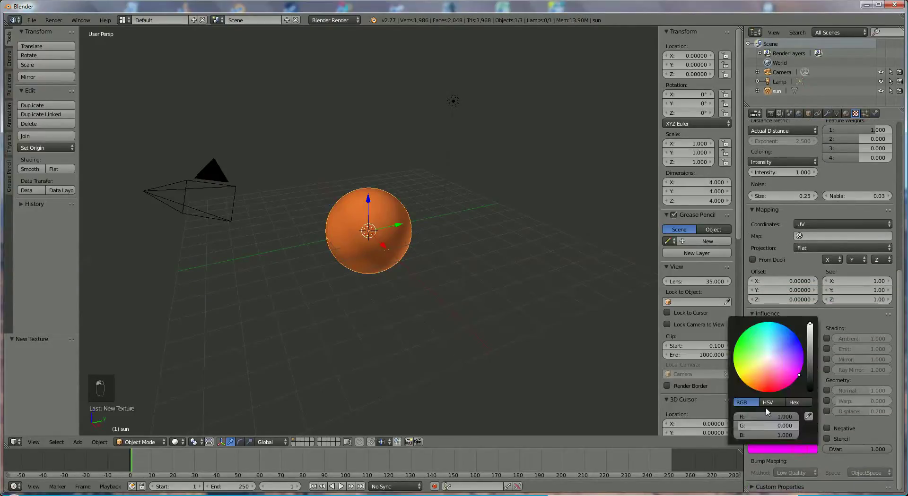
pyautogui.click(741, 374)
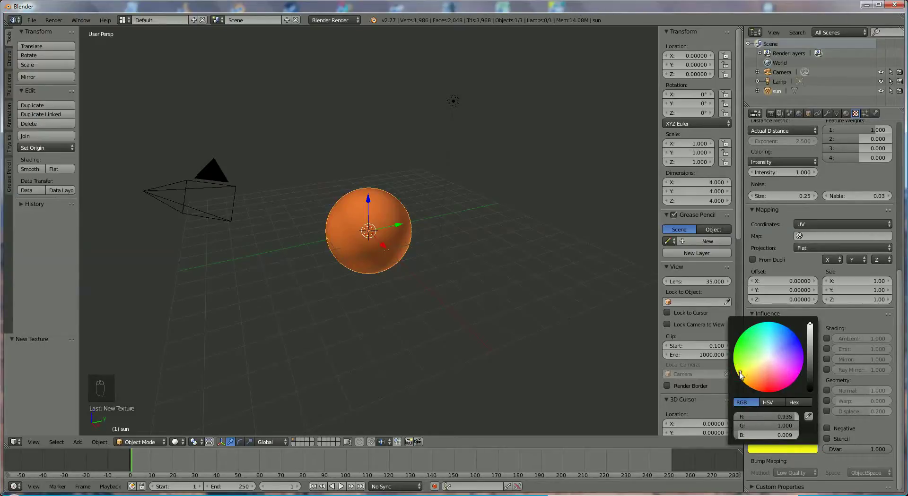
pyautogui.moveTo(741, 374); pyautogui.dragTo(740, 373)
pyautogui.scroll(7, 868, 425)
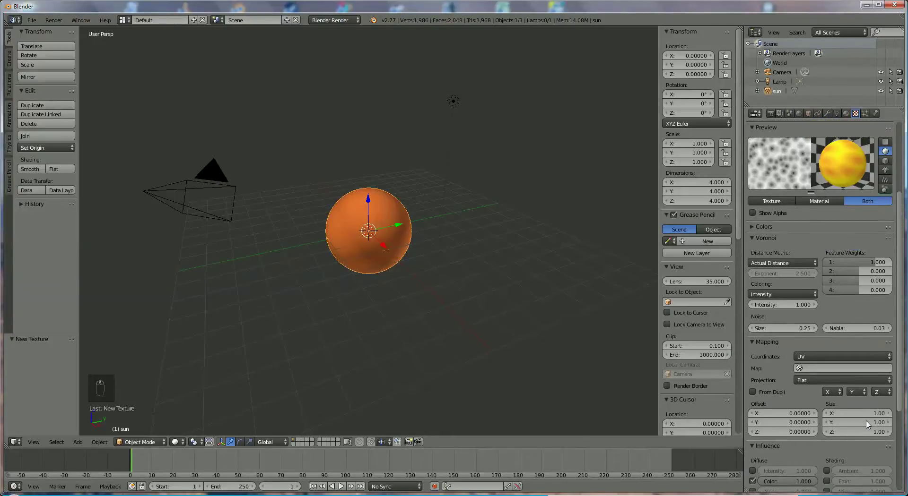
pyautogui.scroll(1, 867, 425)
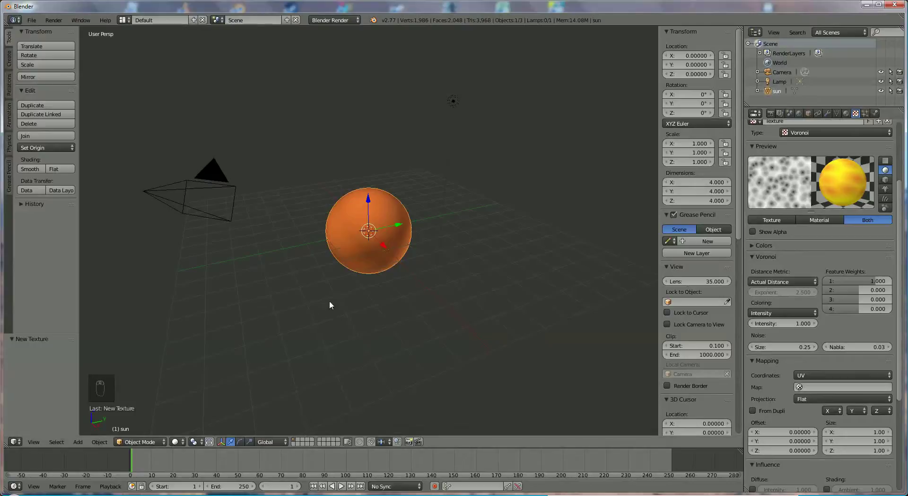
pyautogui.click(181, 443)
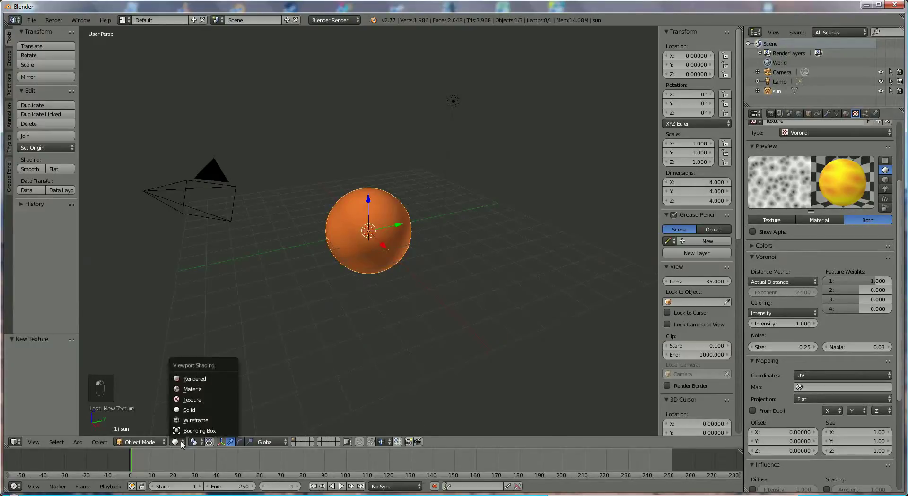
# Switch to Rendered shading, map the Voronoi with Generated coordinates, and set noise size 0.35.
pyautogui.click(190, 381)
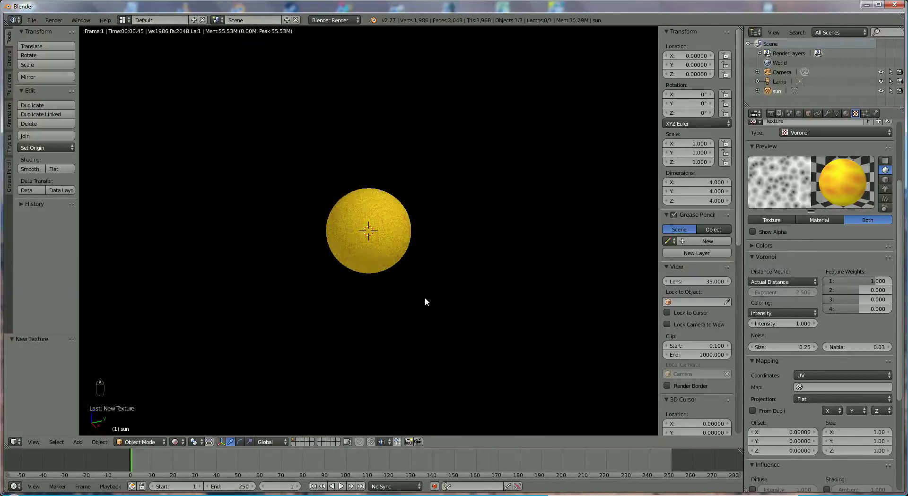
pyautogui.scroll(6, 424, 297)
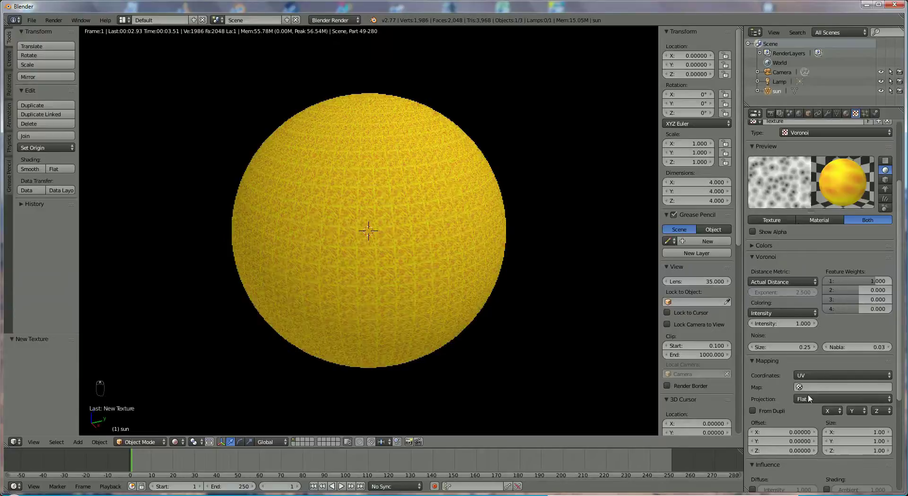
pyautogui.click(813, 376)
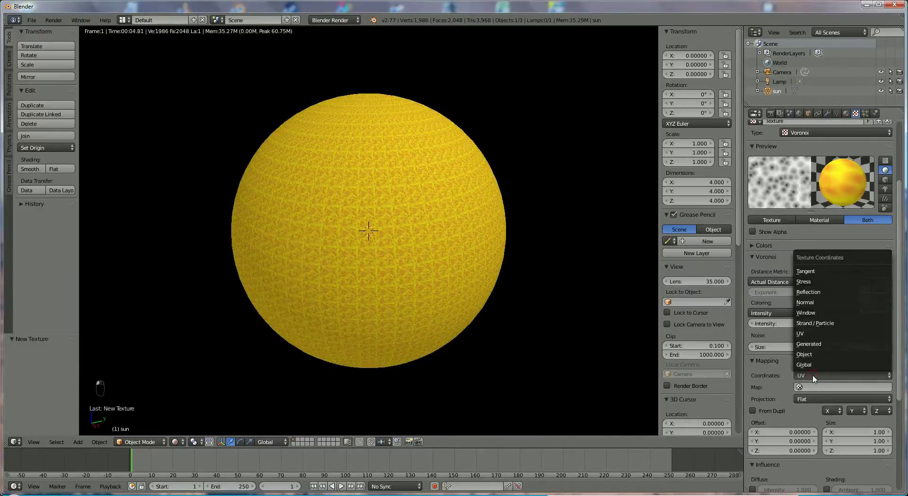
pyautogui.click(820, 344)
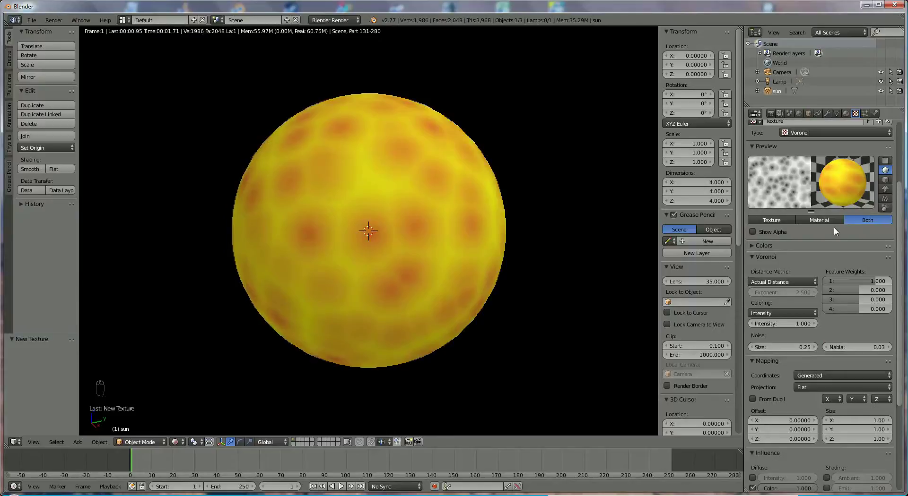
pyautogui.click(813, 348)
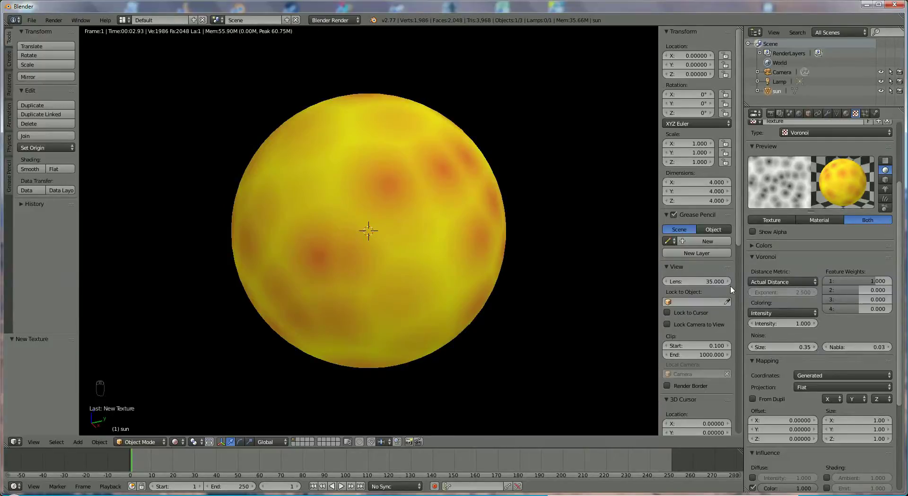
pyautogui.scroll(1, 822, 307)
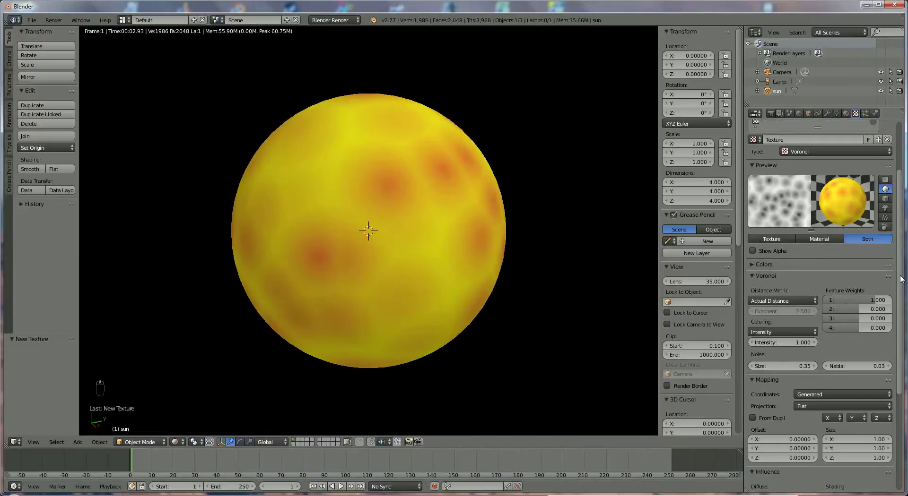
pyautogui.scroll(4, 903, 194)
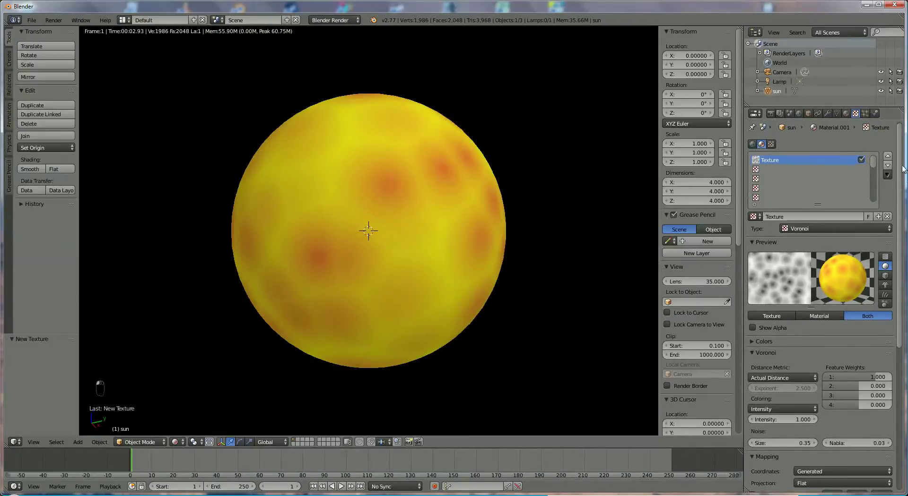
# Create a new Voronoi texture in the second texture slot.
pyautogui.click(762, 170)
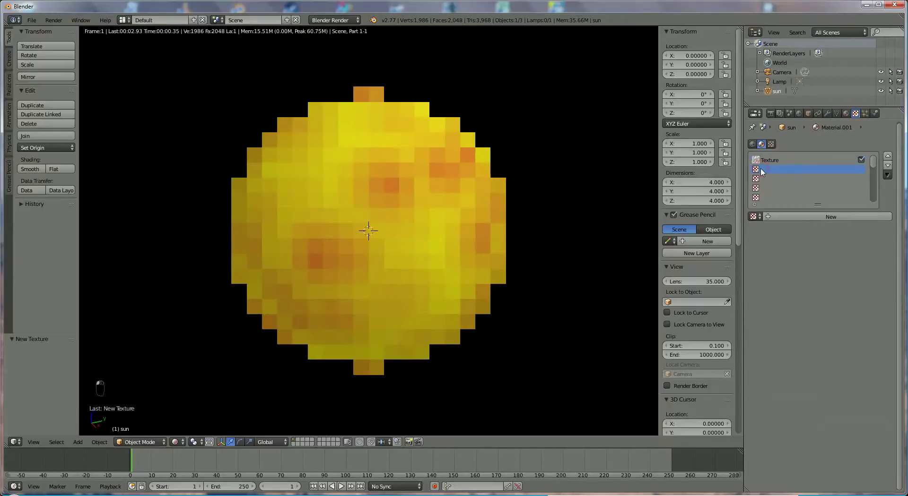
pyautogui.click(821, 219)
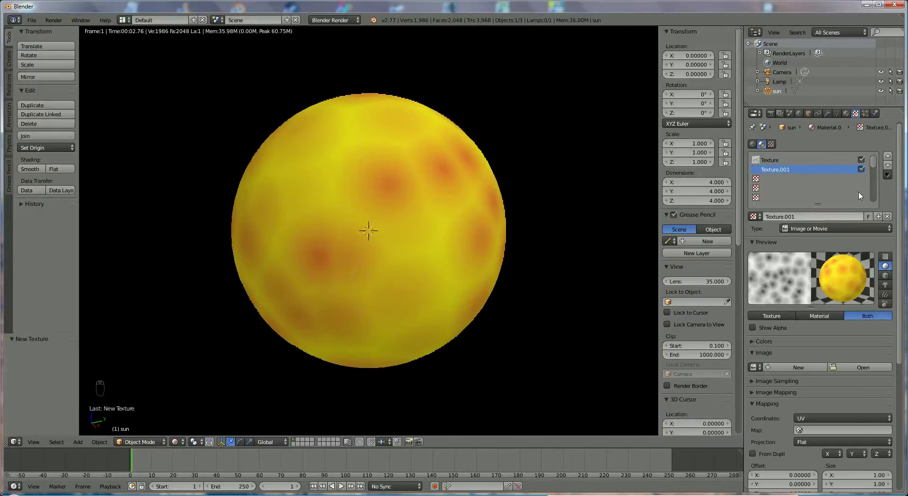
pyautogui.click(851, 229)
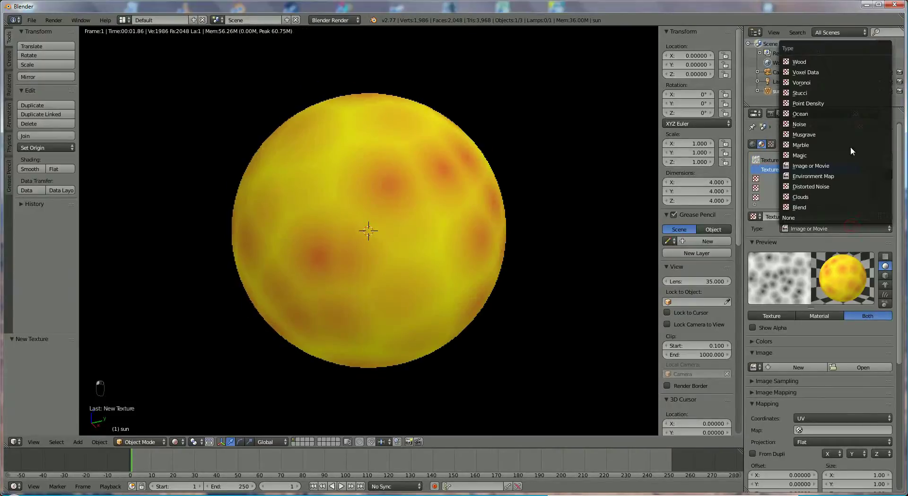
pyautogui.click(805, 82)
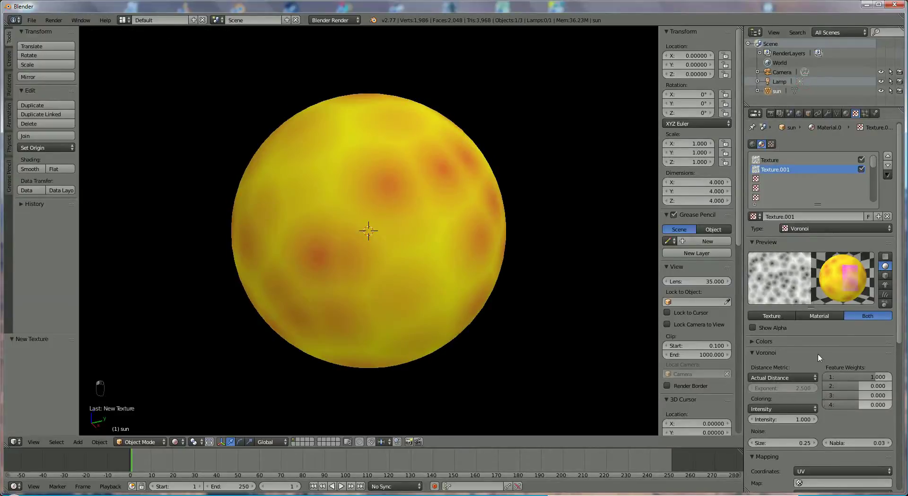
# Map the second texture with Generated coordinates and Sphere projection.
pyautogui.scroll(-1, 818, 354)
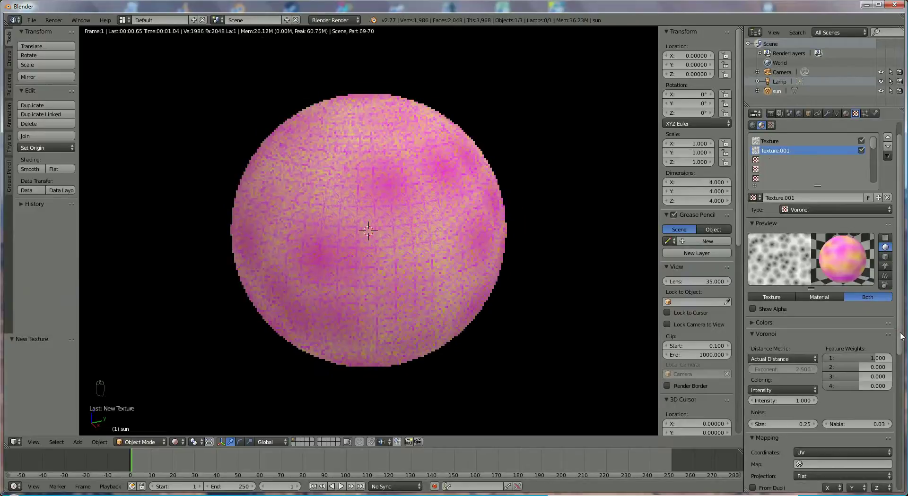
pyautogui.scroll(-5, 899, 404)
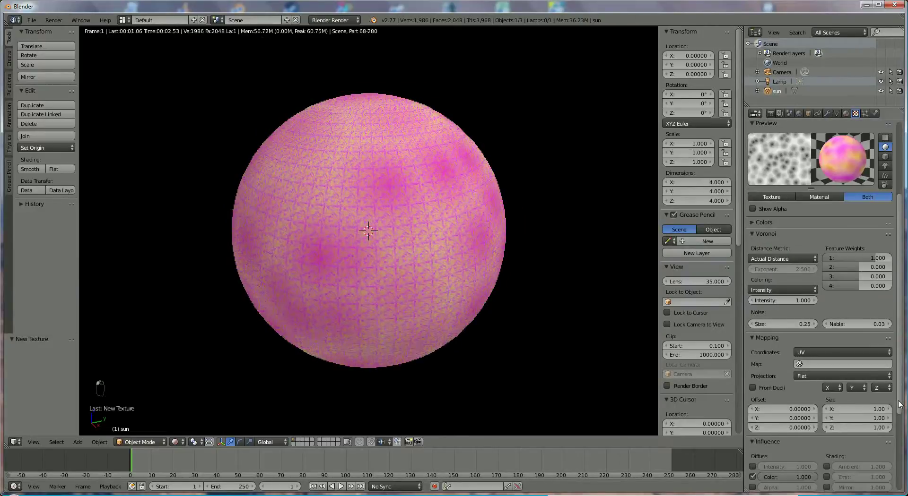
pyautogui.scroll(-1, 899, 404)
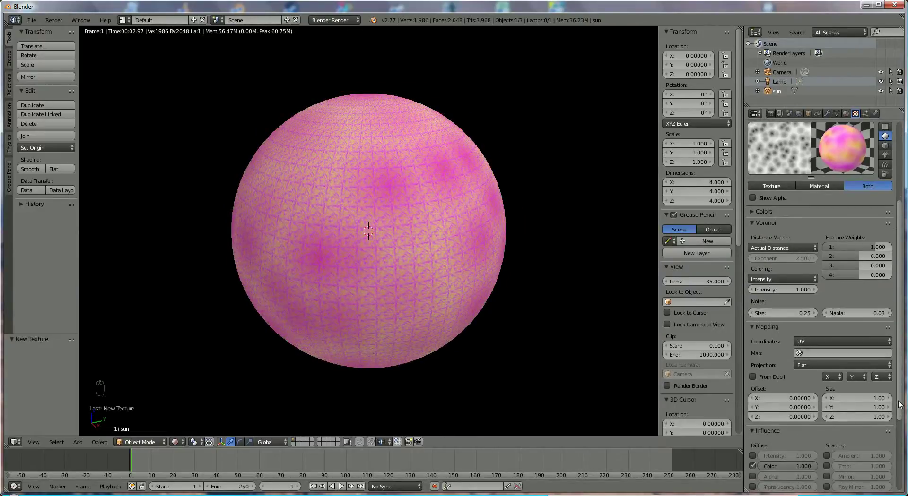
pyautogui.click(830, 342)
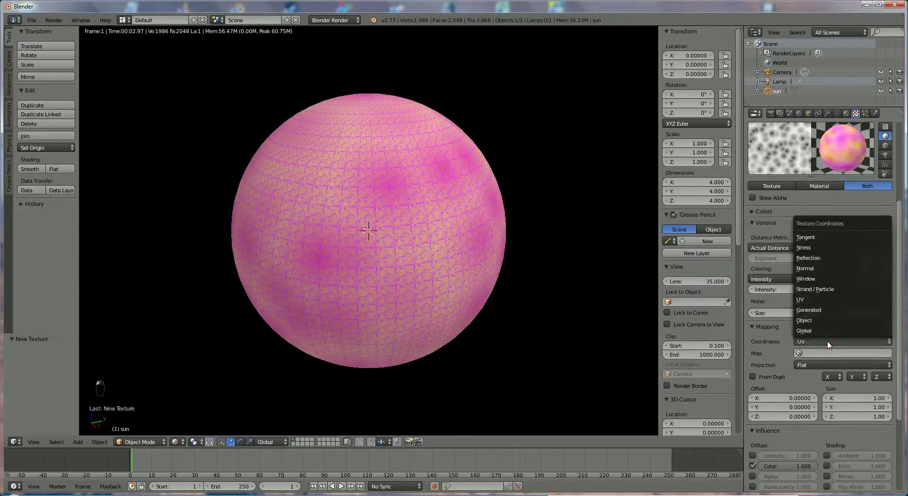
pyautogui.click(826, 313)
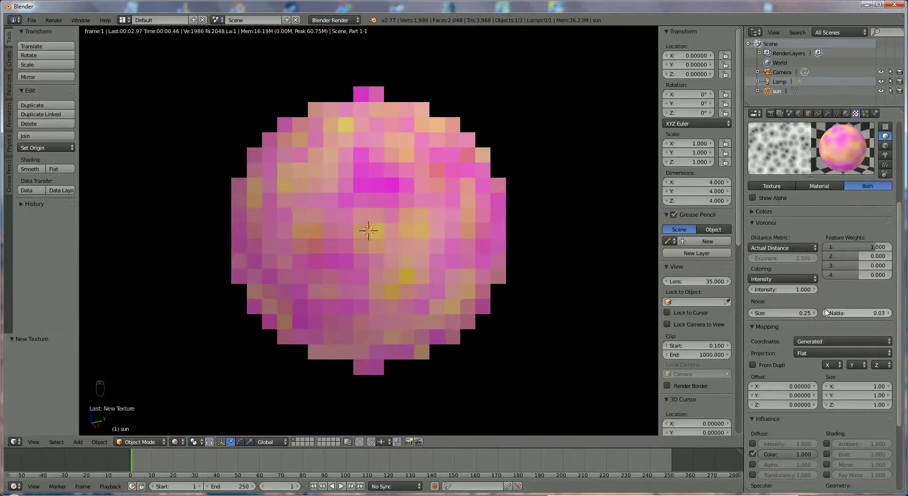
pyautogui.click(827, 354)
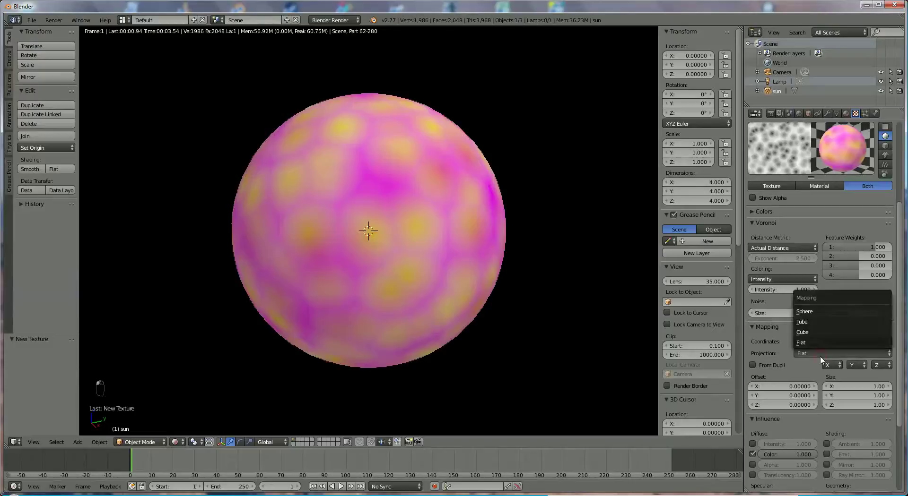
pyautogui.click(813, 310)
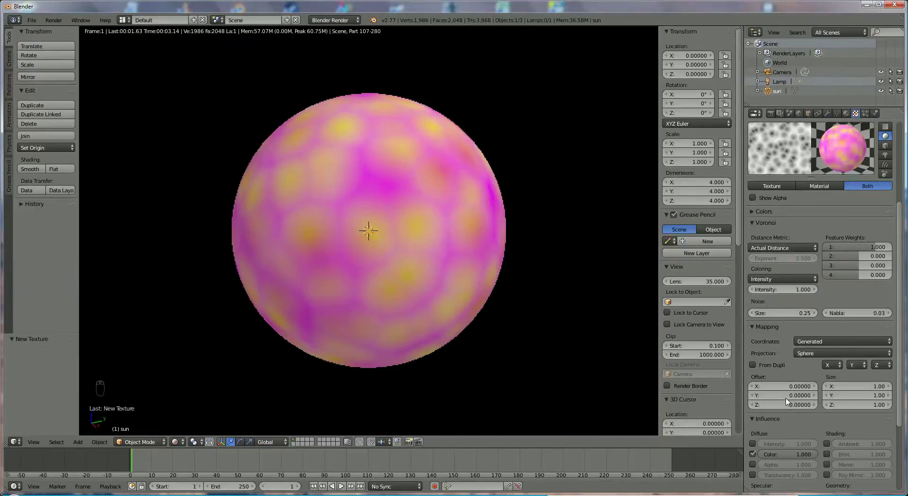
pyautogui.scroll(-2, 897, 421)
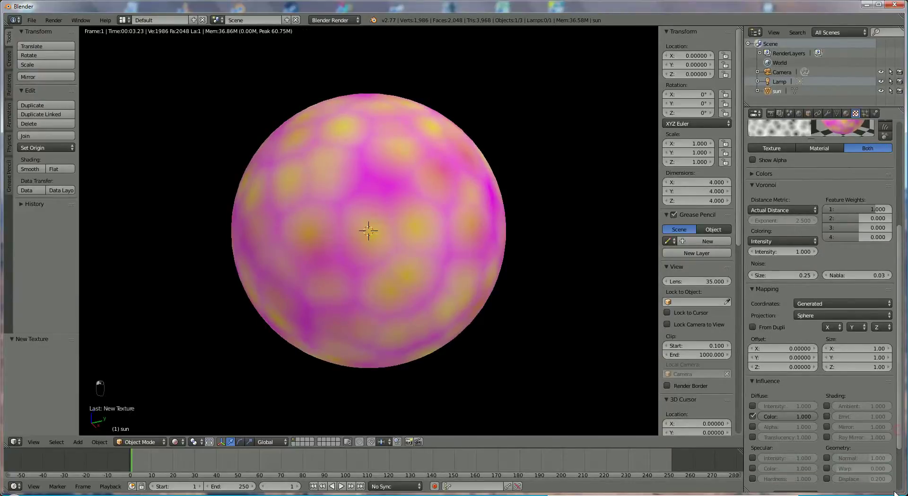
# Change the second texture's blend colour from magenta to orange.
pyautogui.scroll(-4, 897, 492)
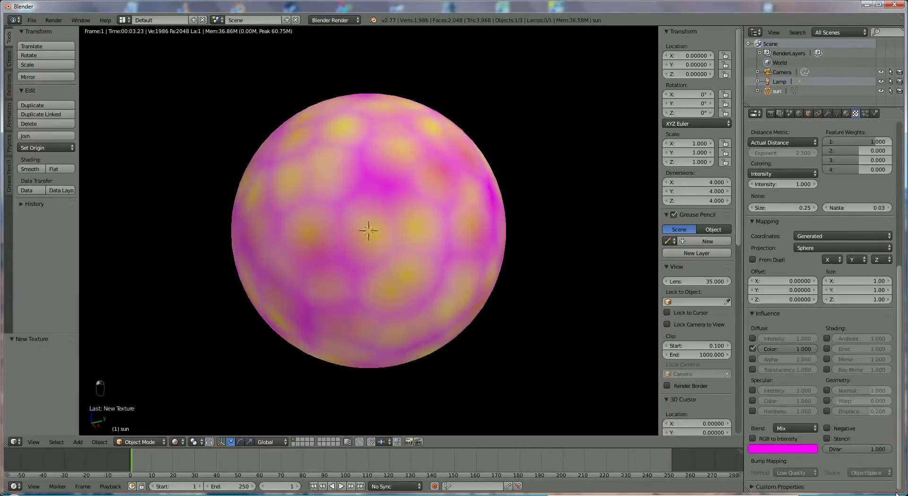
pyautogui.click(780, 449)
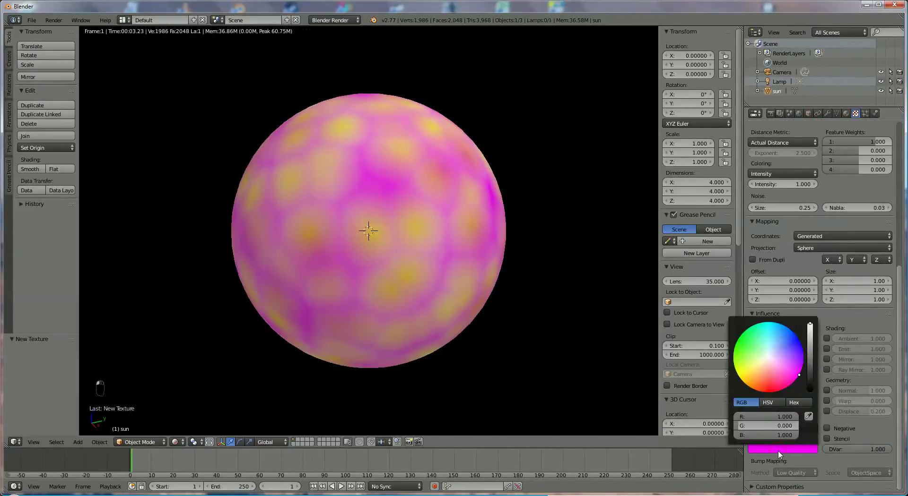
pyautogui.click(754, 384)
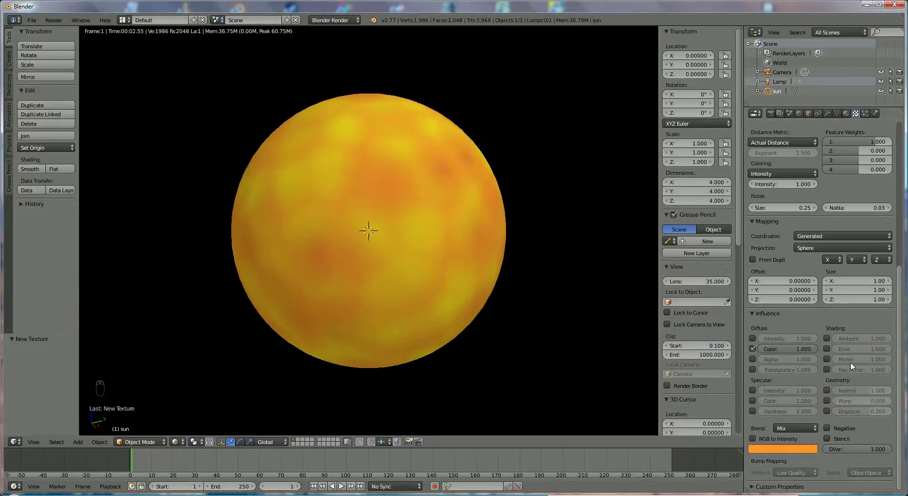
# Set the second Voronoi's noise size to 0.35.
pyautogui.scroll(1, 891, 364)
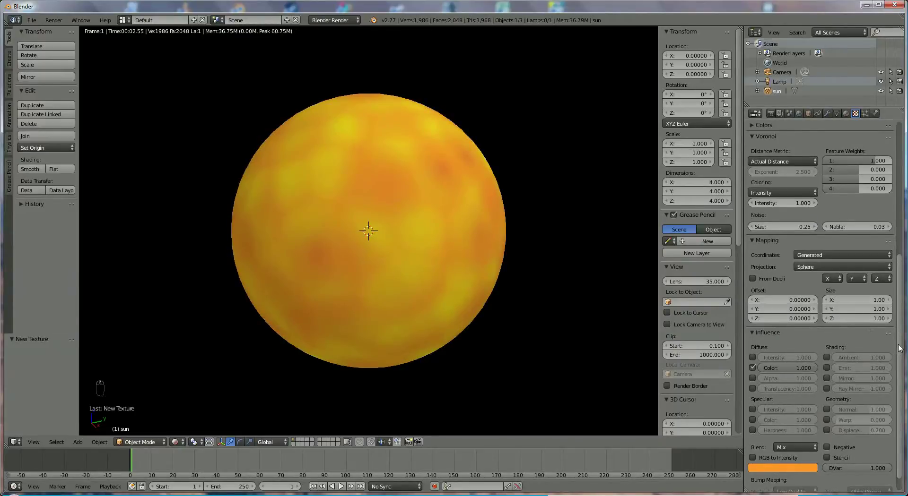
pyautogui.scroll(2, 900, 333)
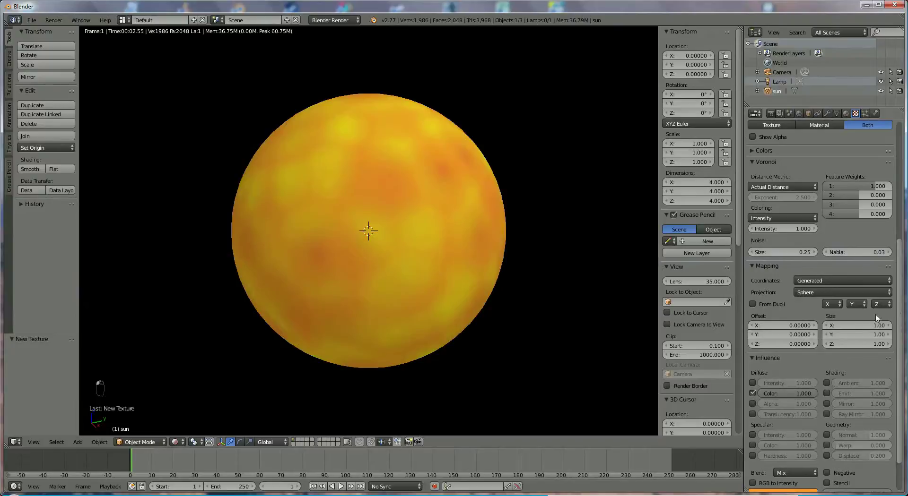
pyautogui.scroll(3, 824, 265)
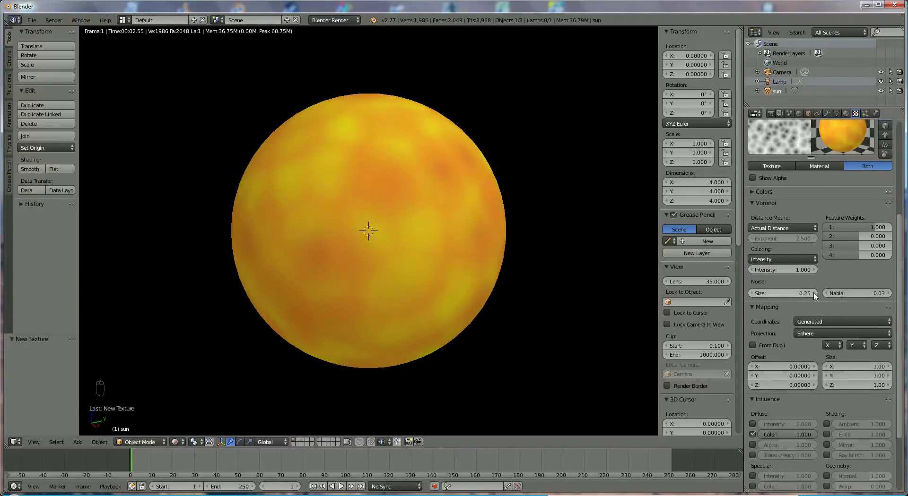
pyautogui.click(814, 293)
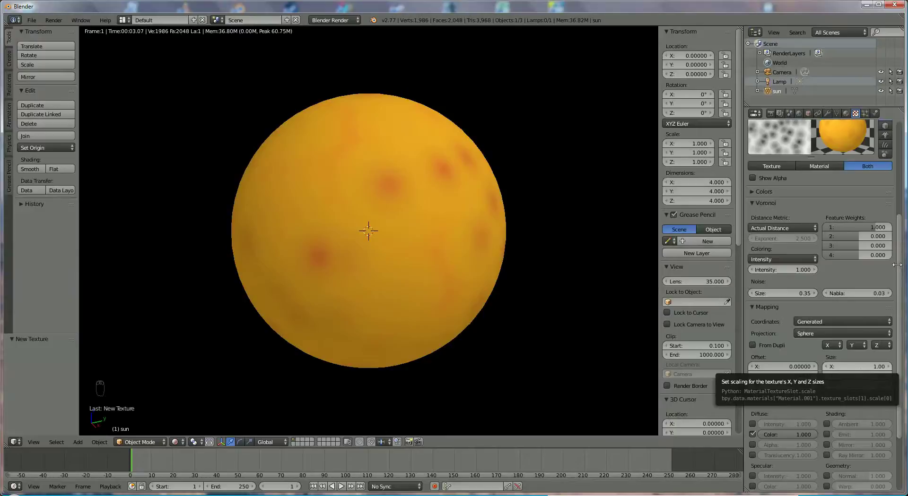
pyautogui.moveTo(897, 189); pyautogui.dragTo(903, 124)
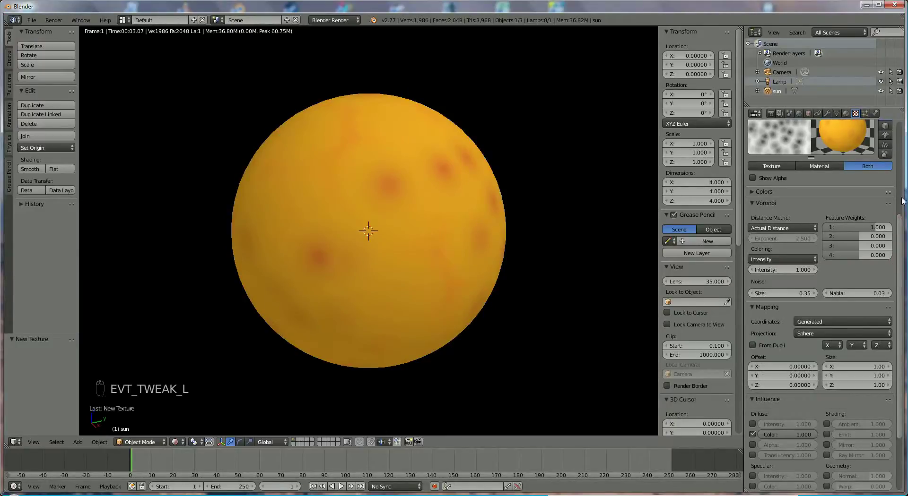
pyautogui.moveTo(904, 189); pyautogui.dragTo(900, 135)
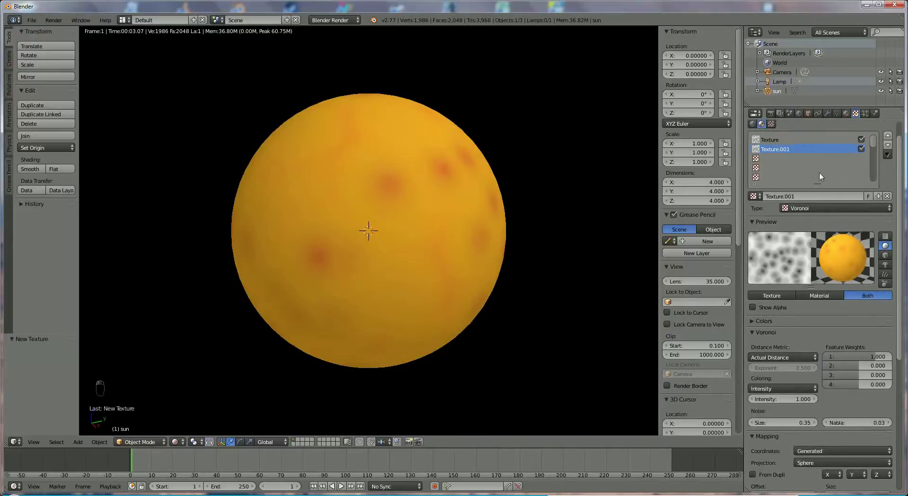
# Select the first 'Texture' slot and set its projection to Sphere.
pyautogui.click(769, 140)
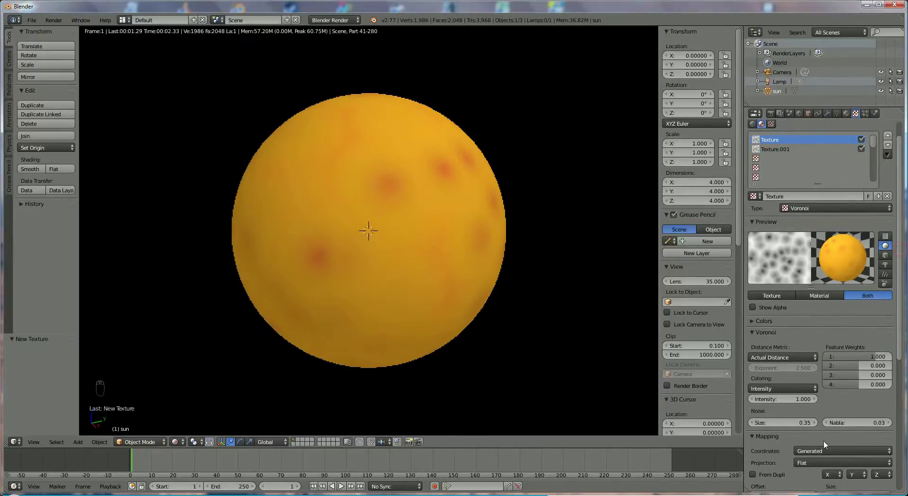
pyautogui.scroll(-4, 823, 466)
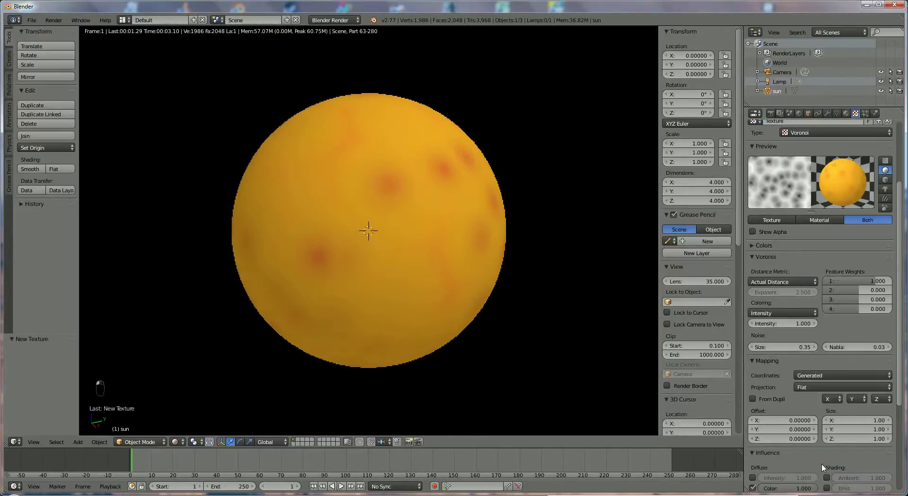
pyautogui.click(811, 388)
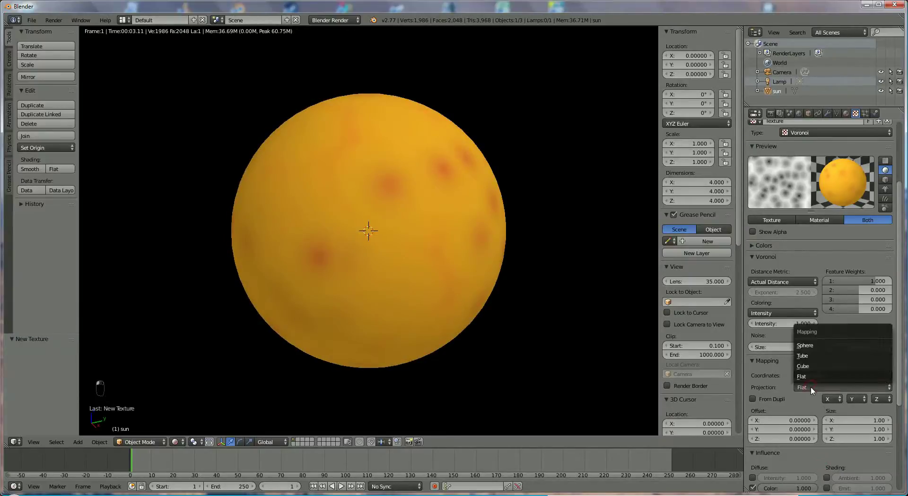
pyautogui.click(810, 346)
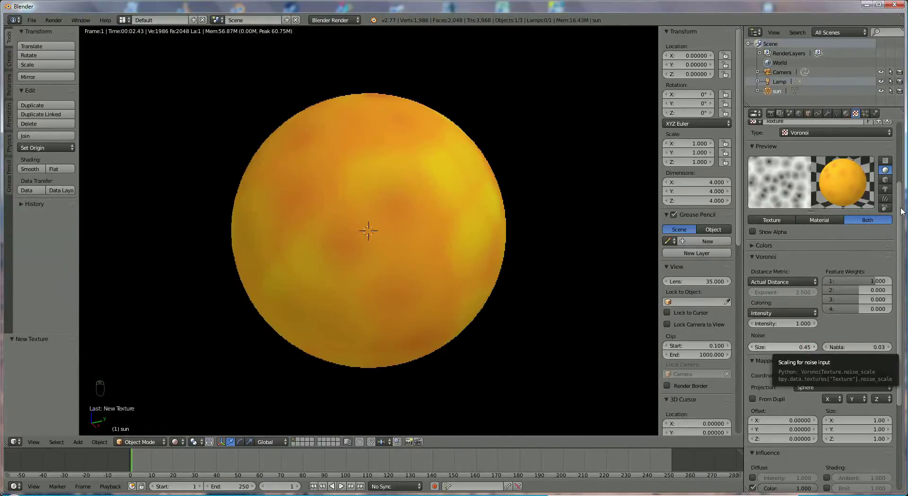
pyautogui.scroll(3, 904, 175)
pyautogui.scroll(2, 904, 161)
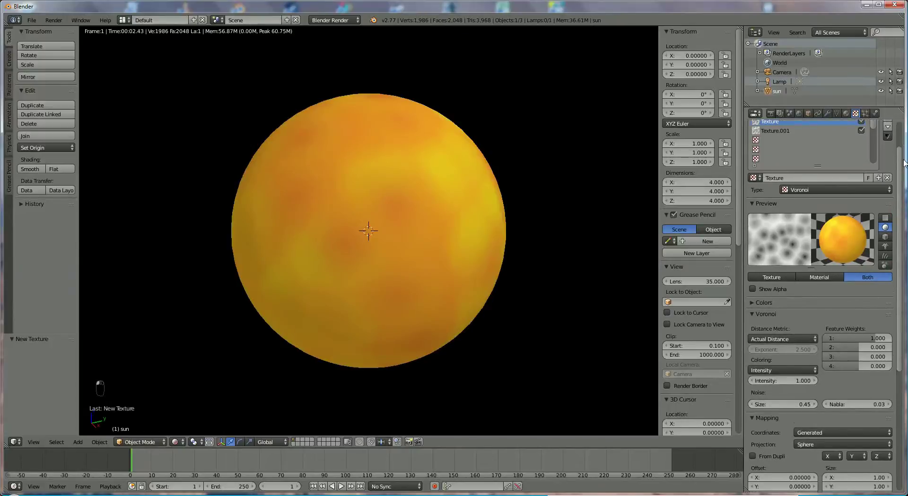
pyautogui.scroll(-1, 765, 161)
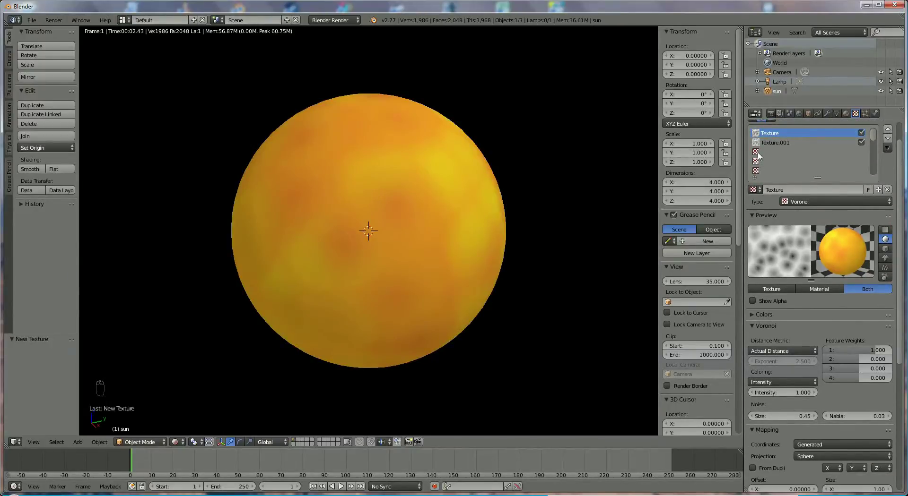
# Create a new Voronoi texture in the empty third slot.
pyautogui.click(757, 154)
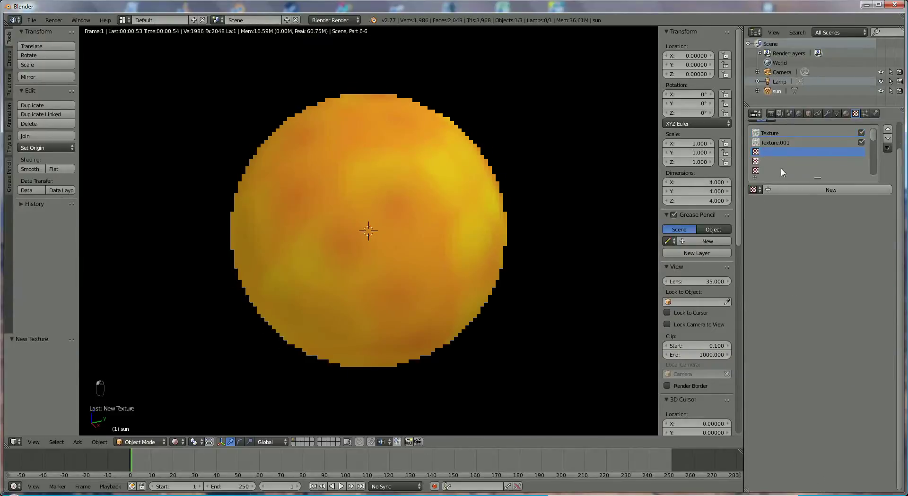
pyautogui.click(821, 191)
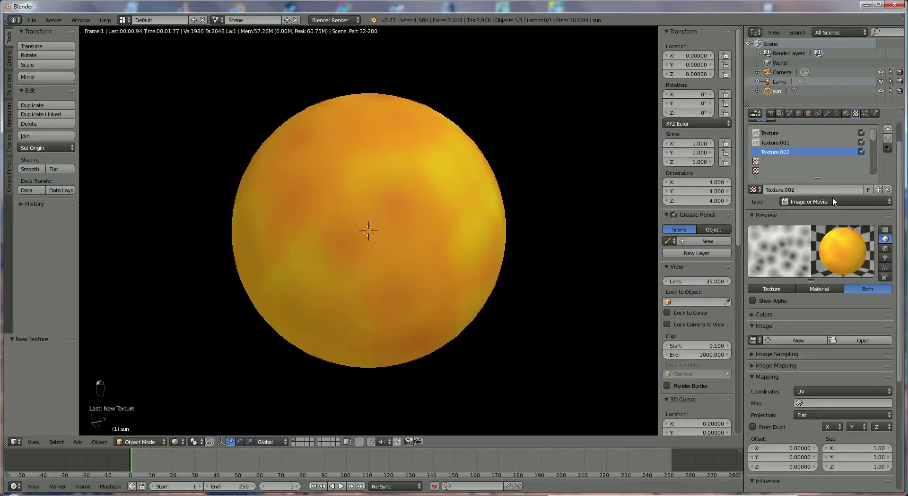
pyautogui.click(834, 202)
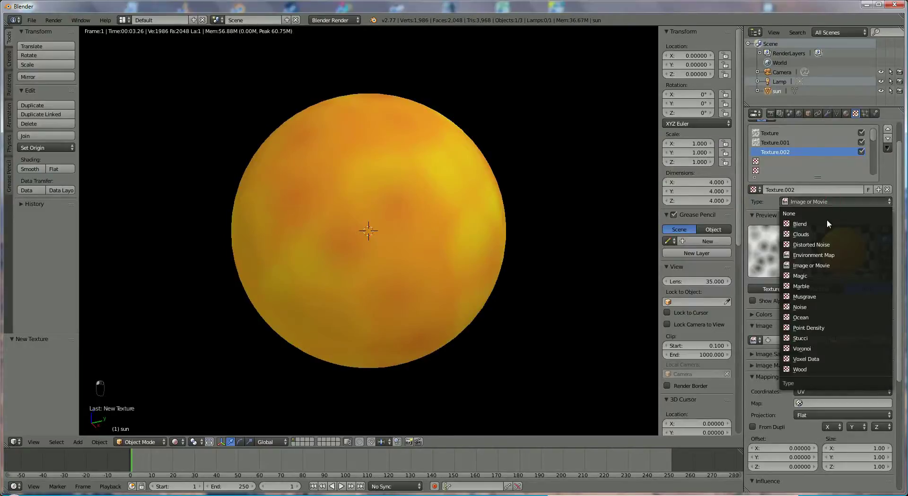
pyautogui.click(805, 351)
pyautogui.click(805, 351)
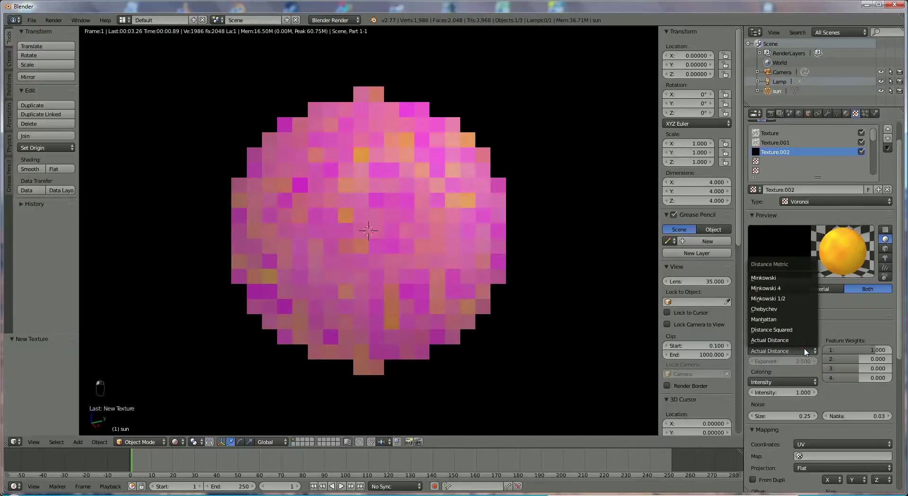
# Map the third texture with Generated coordinates and Sphere projection.
pyautogui.click(840, 447)
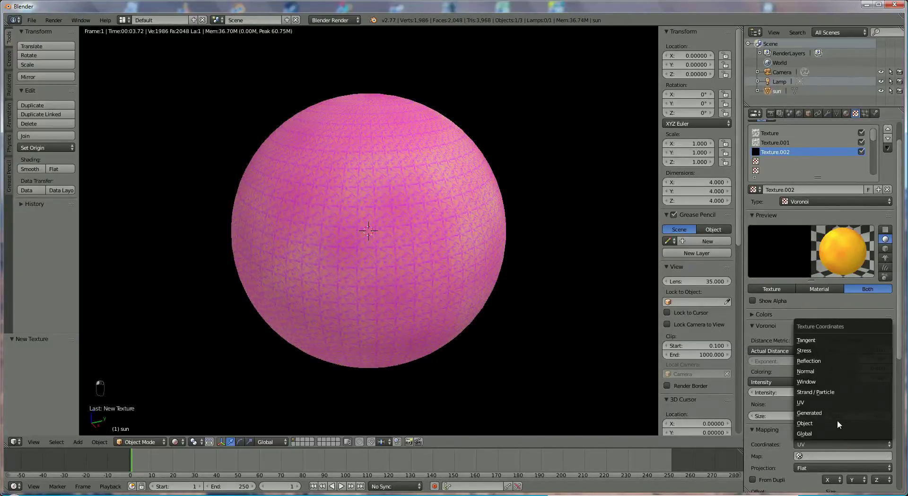
pyautogui.click(825, 414)
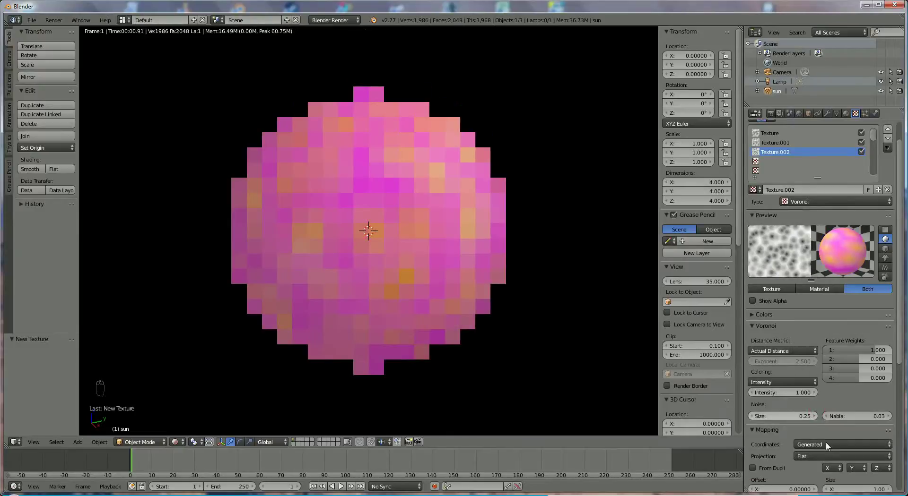
pyautogui.click(830, 457)
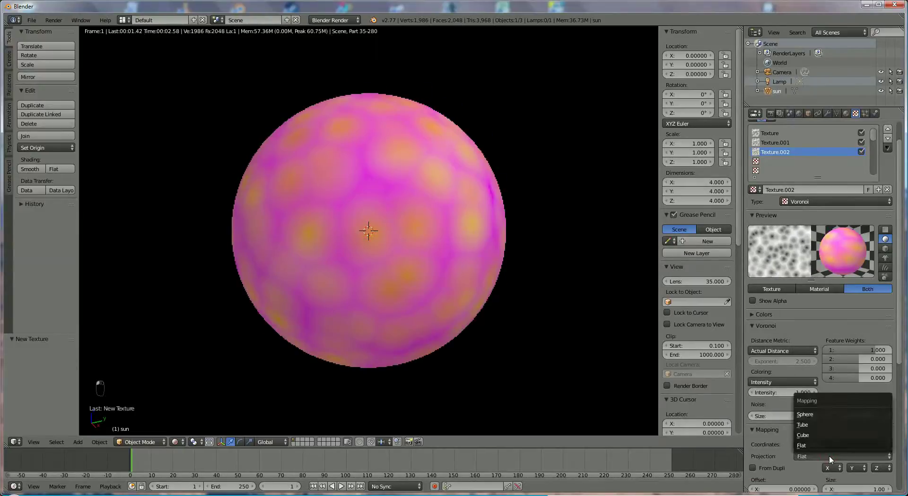
pyautogui.click(813, 415)
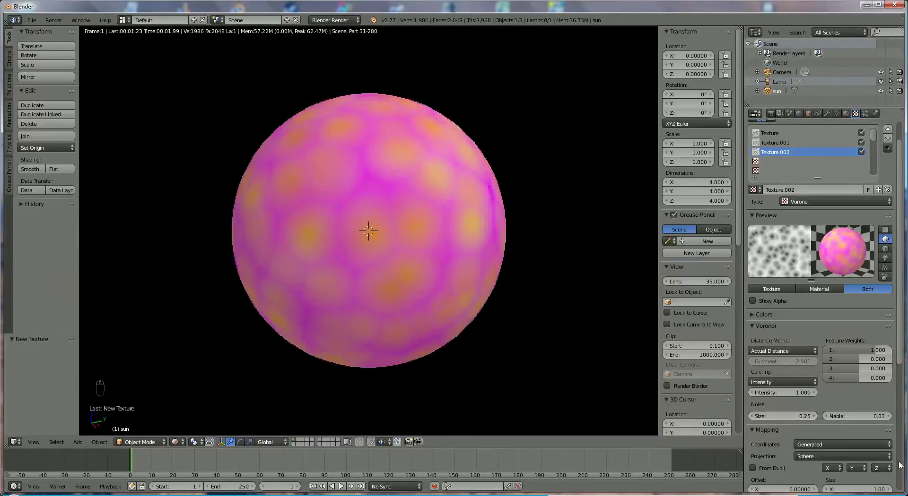
pyautogui.scroll(-10, 902, 487)
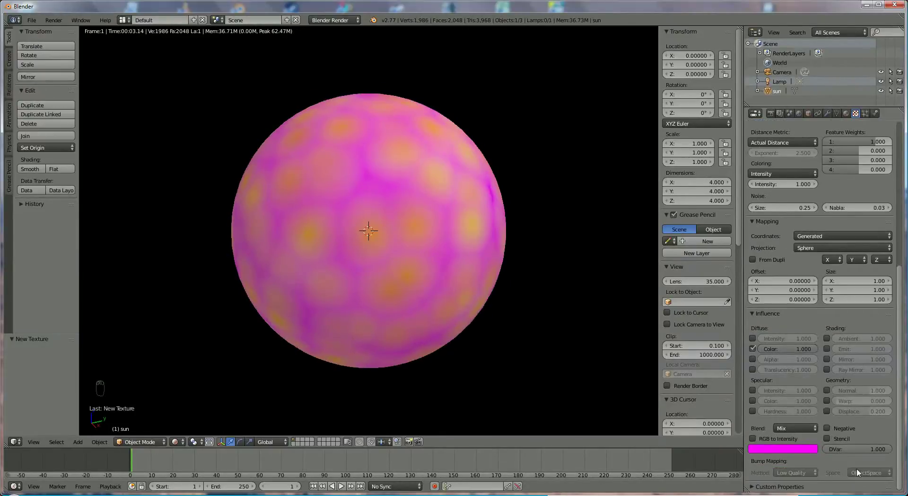
# Change the third Voronoi texture's blend colour from magenta to orange-red (R 1.000, G 0.141, B 0.071).
pyautogui.click(781, 453)
pyautogui.click(772, 453)
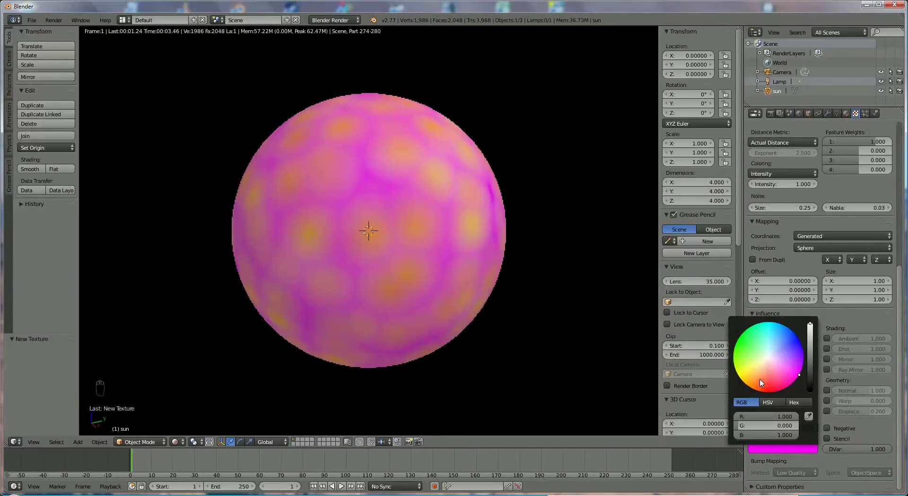
pyautogui.moveTo(758, 382); pyautogui.dragTo(765, 385)
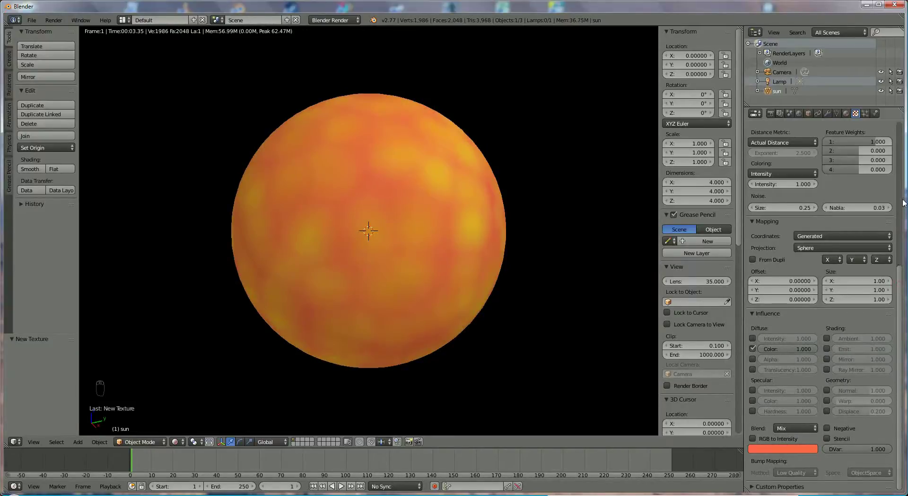
pyautogui.scroll(5, 897, 163)
pyautogui.scroll(4, 896, 163)
pyautogui.scroll(5, 898, 142)
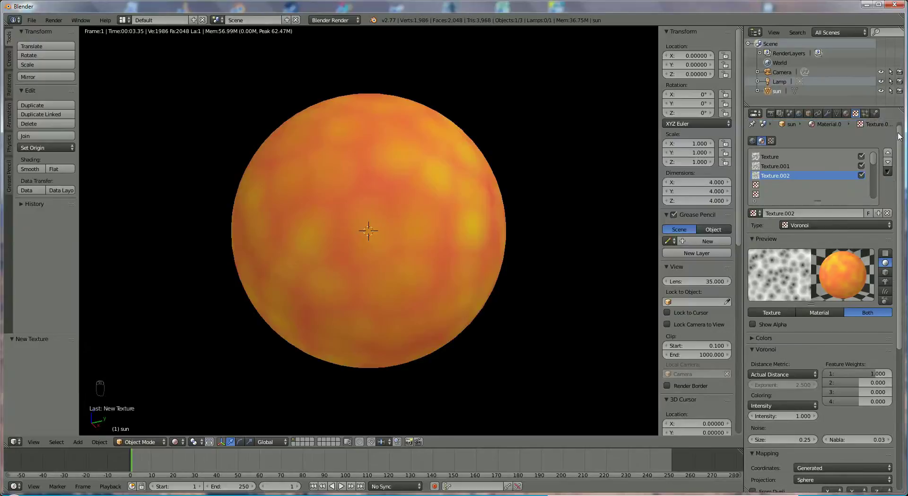
# Toggle Texture.001 and the first Texture off and back on to compare, leaving both enabled.
pyautogui.click(861, 171)
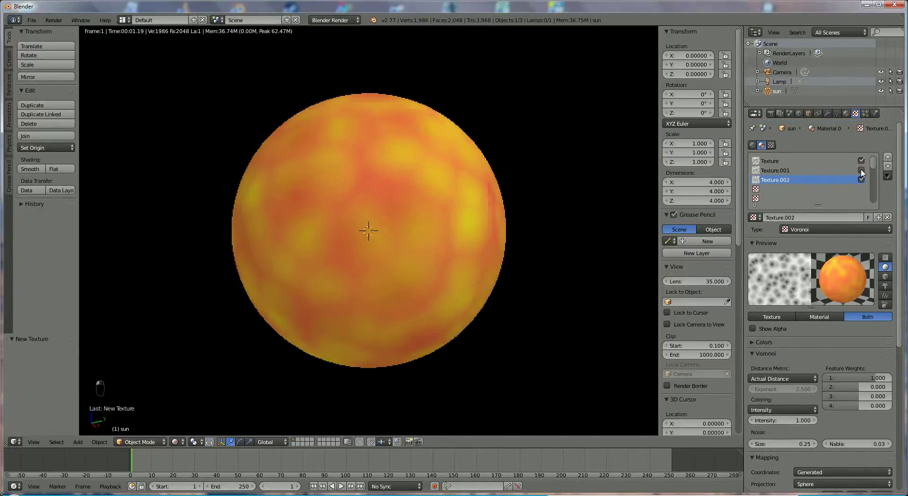
pyautogui.click(861, 171)
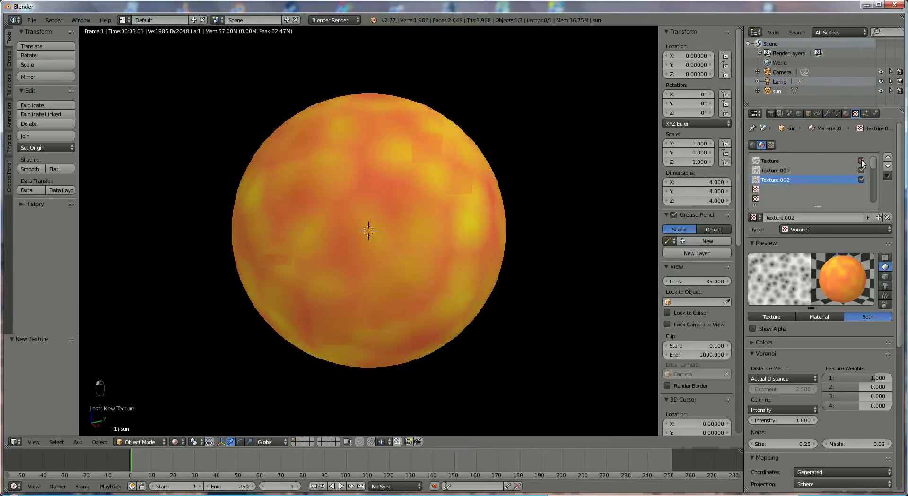
pyautogui.click(861, 161)
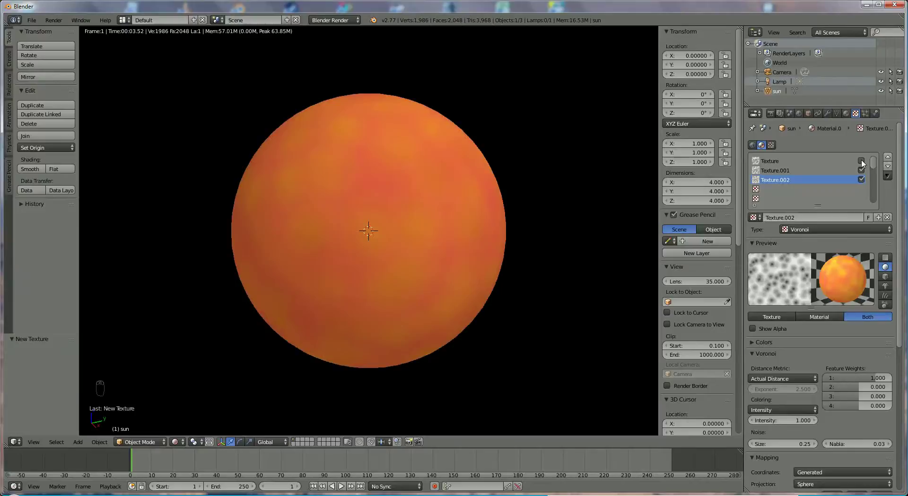
pyautogui.click(861, 162)
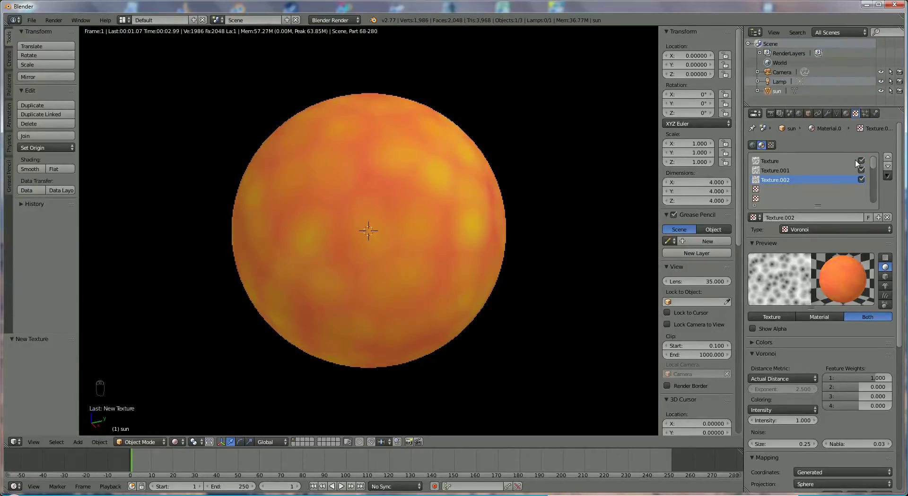
# Reduce the first Voronoi texture's noise size from 0.45 to 0.25.
pyautogui.click(770, 161)
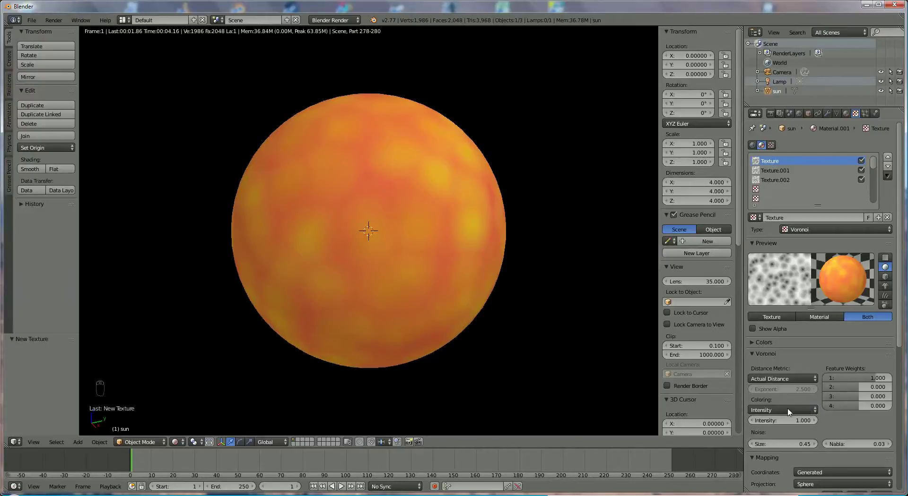
pyautogui.click(751, 445)
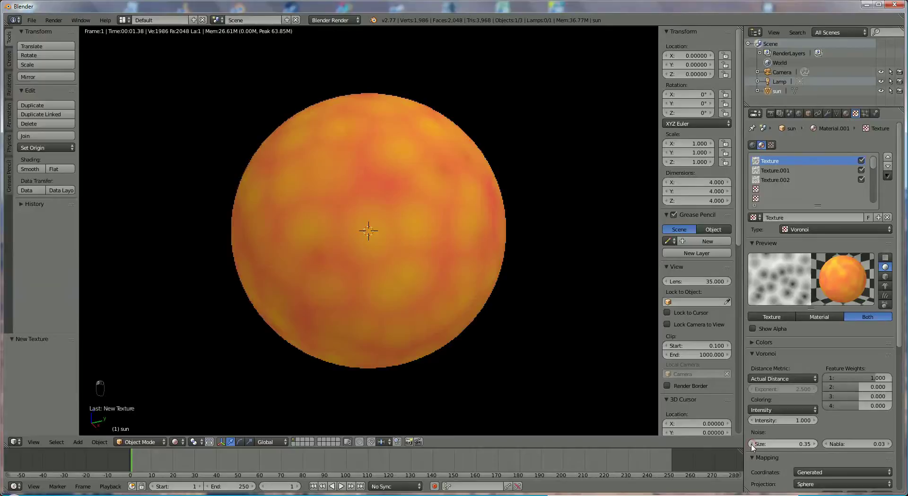
pyautogui.click(751, 445)
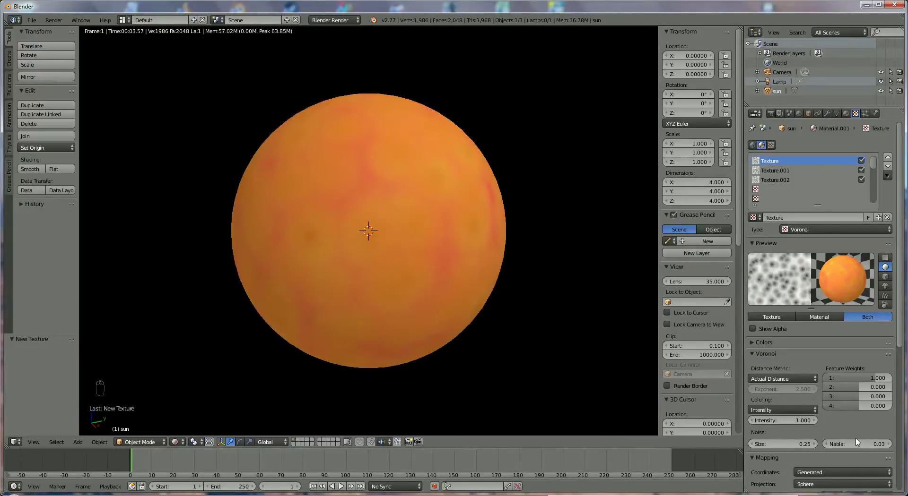
# Create a new texture, Texture.003, in the empty fourth texture slot.
pyautogui.click(760, 190)
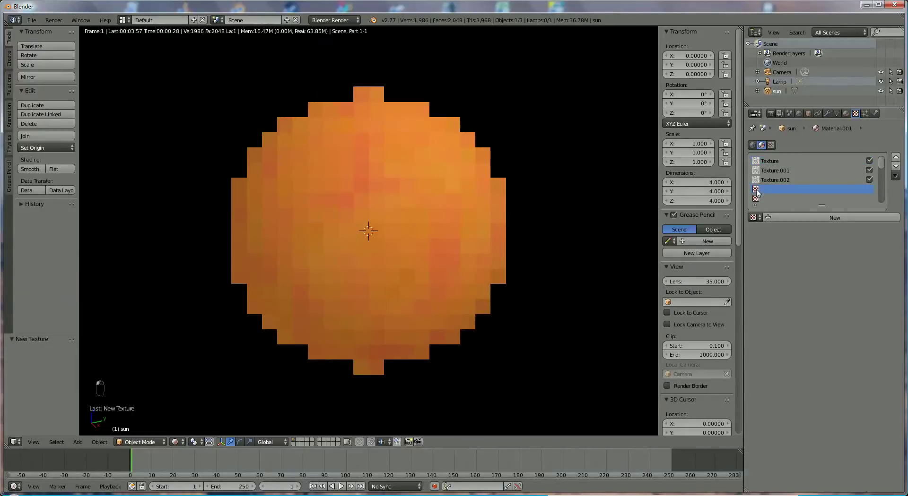
pyautogui.click(816, 220)
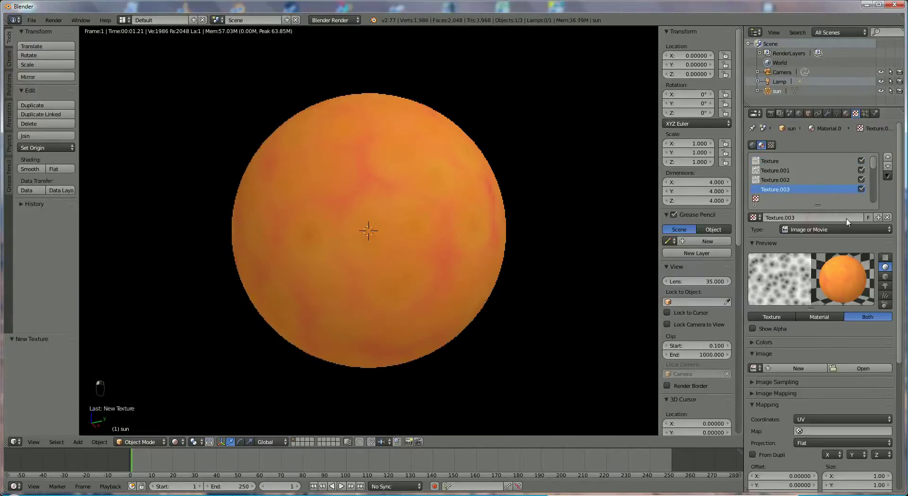
pyautogui.click(852, 231)
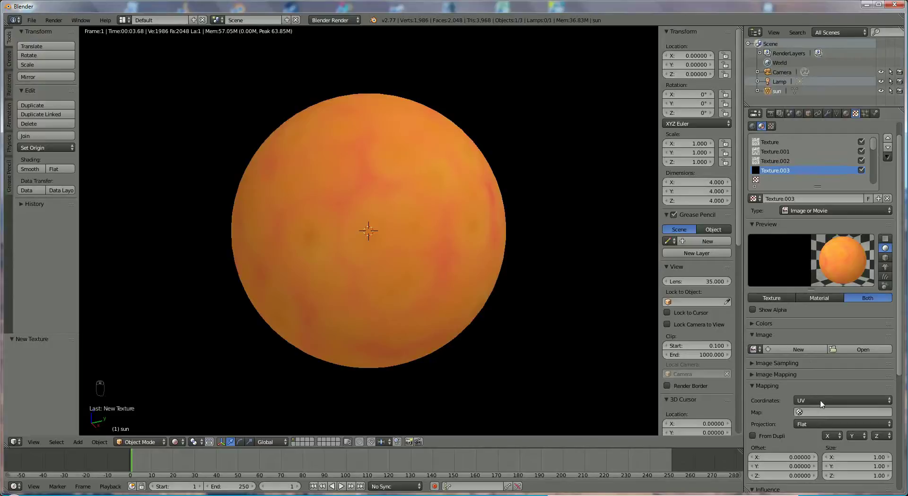
# Map Texture.003 with Generated coordinates and Sphere projection.
pyautogui.click(822, 401)
pyautogui.click(833, 403)
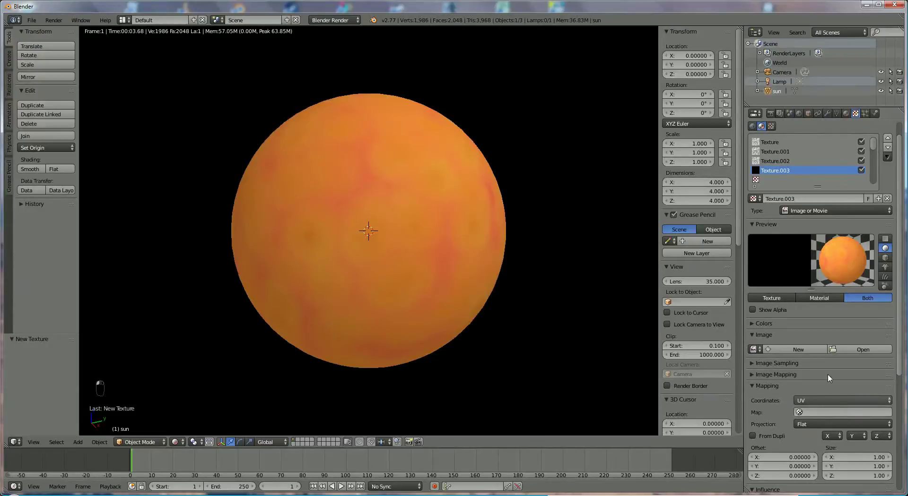
pyautogui.click(835, 404)
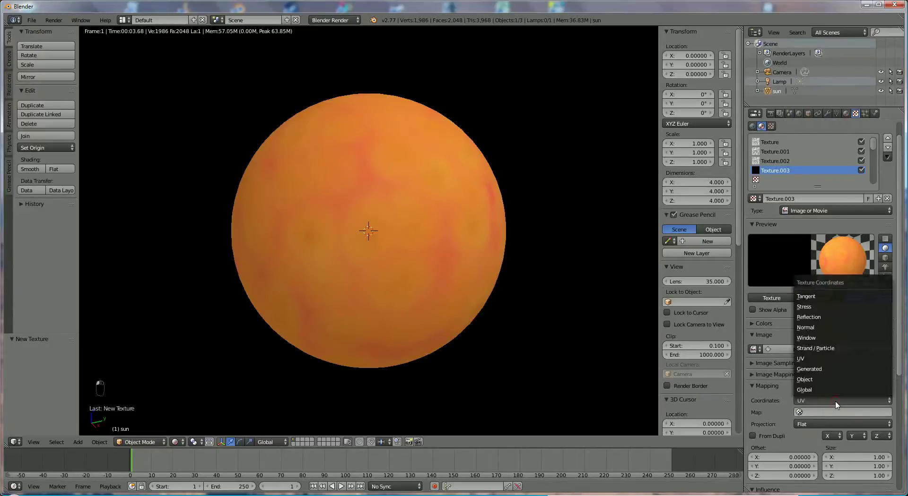
pyautogui.click(818, 369)
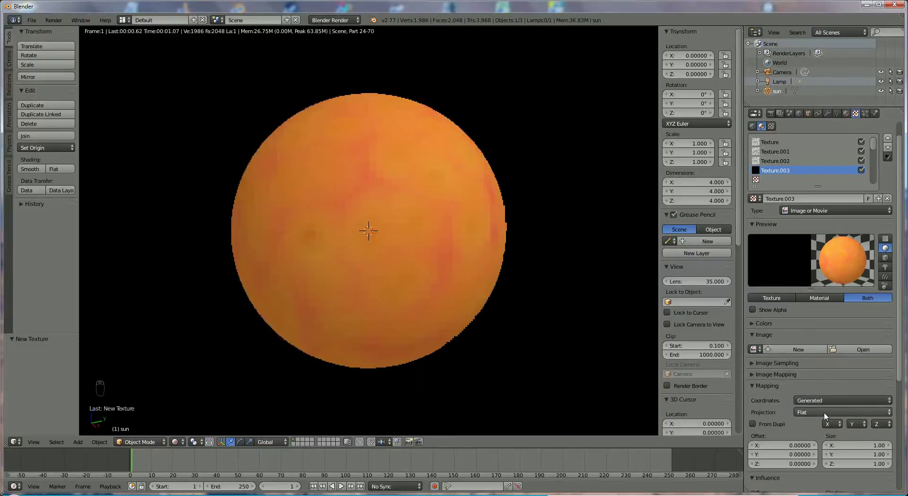
pyautogui.click(825, 412)
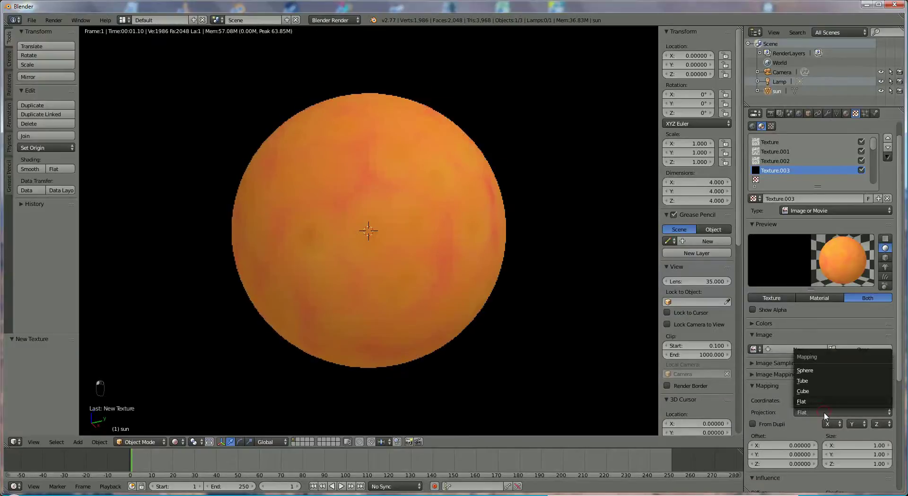
pyautogui.click(812, 369)
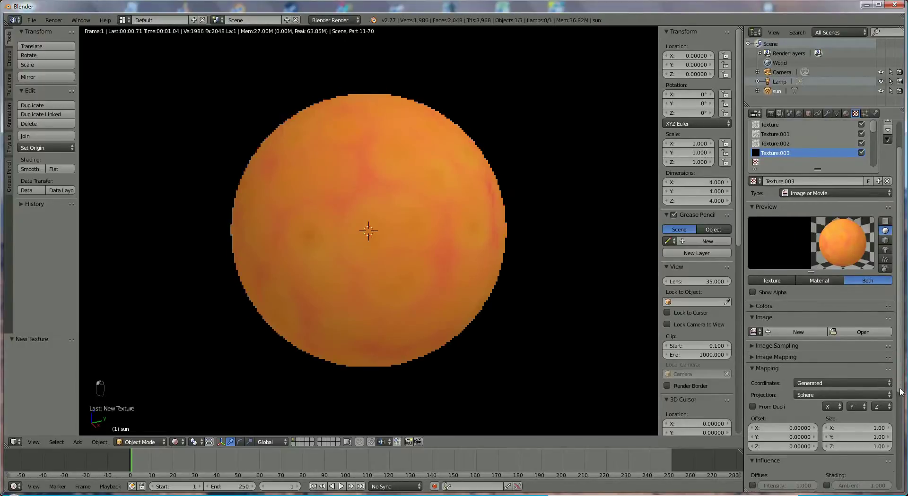
pyautogui.scroll(-1, 900, 402)
pyautogui.scroll(-2, 901, 432)
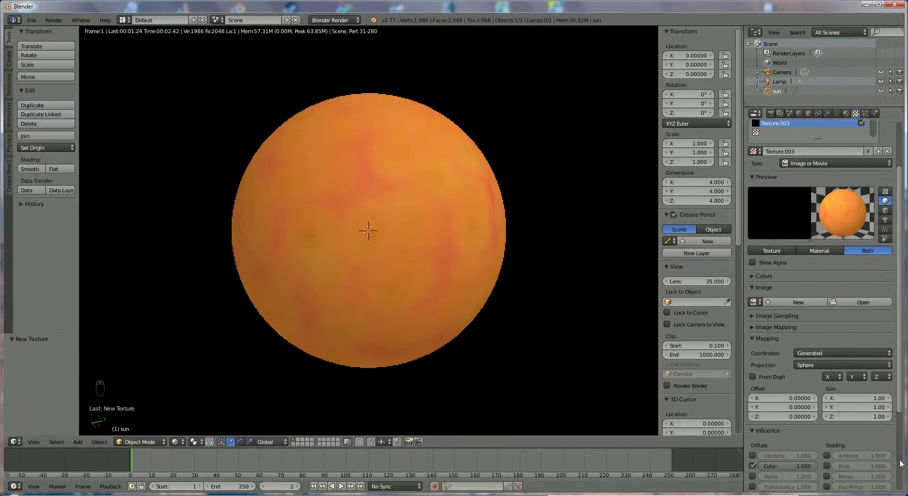
pyautogui.scroll(-2, 901, 477)
pyautogui.scroll(-4, 901, 484)
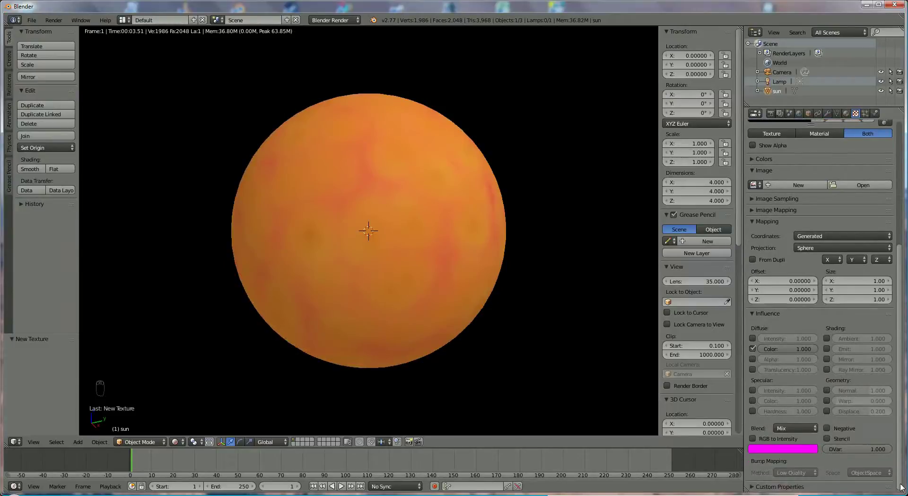
# Change Texture.003's blend colour from magenta to deep red-orange (R 1.000, G 0.043, B 0.005).
pyautogui.click(797, 452)
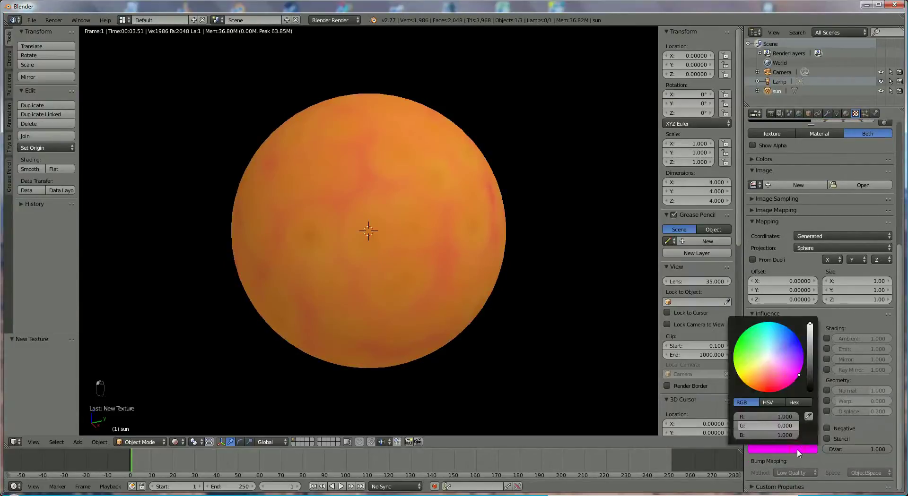
pyautogui.click(756, 375)
pyautogui.click(761, 382)
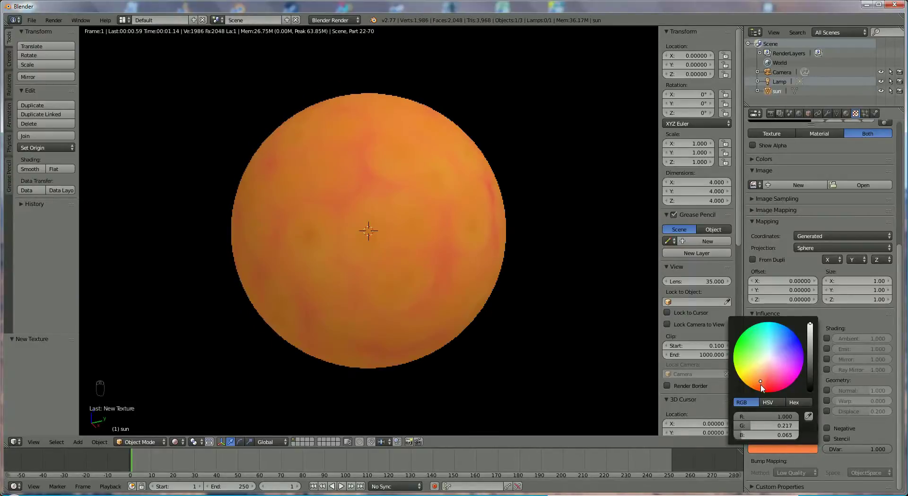
pyautogui.click(761, 386)
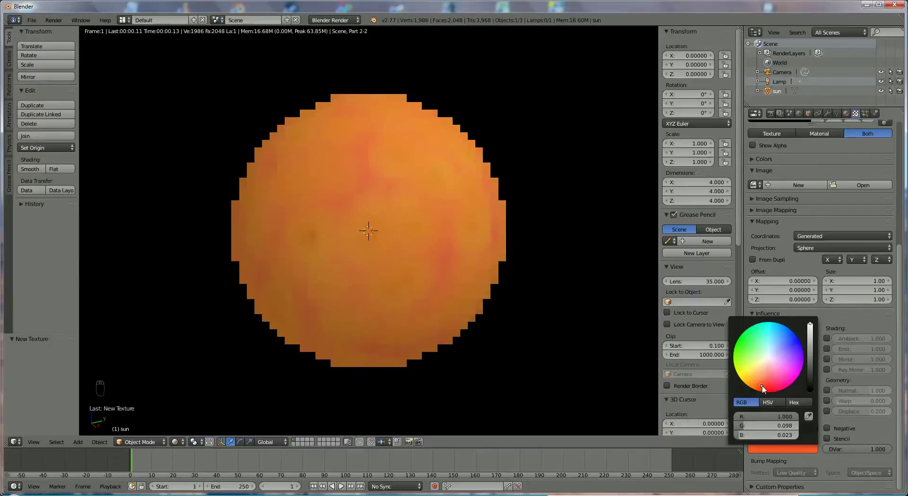
pyautogui.click(762, 390)
pyautogui.click(761, 388)
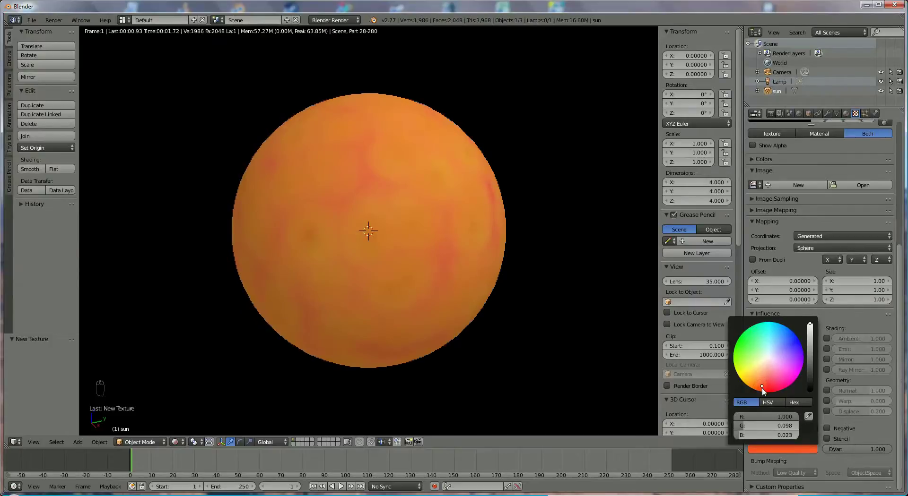
pyautogui.click(762, 390)
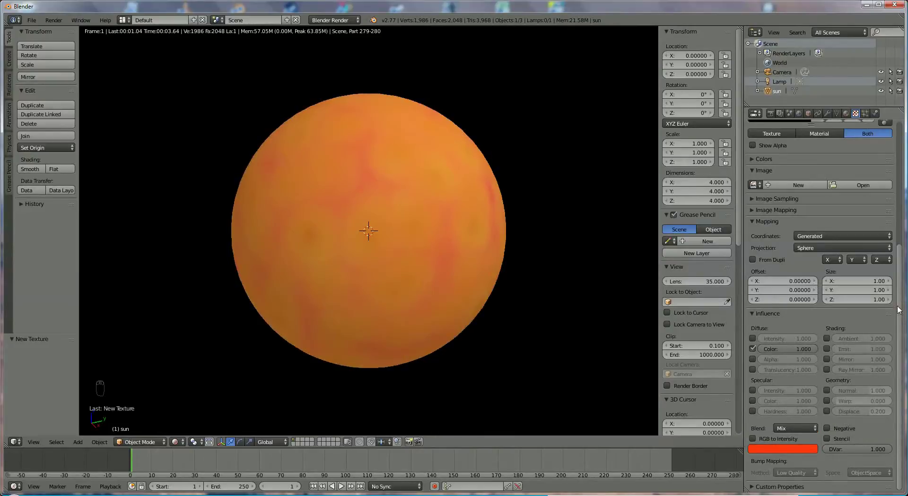
# Review the four-texture stack, Texture through Texture.003, and widen the Properties editor beside the 3D View.
pyautogui.scroll(3, 900, 284)
pyautogui.scroll(3, 899, 283)
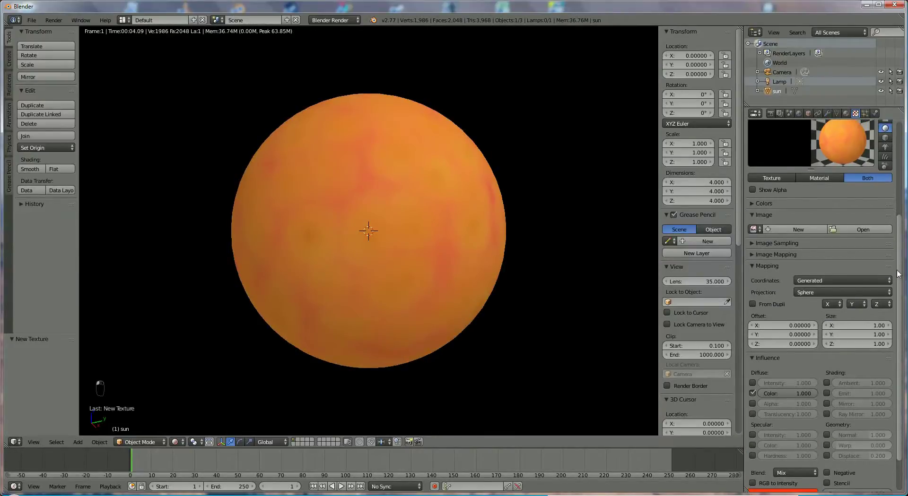
pyautogui.scroll(2, 894, 254)
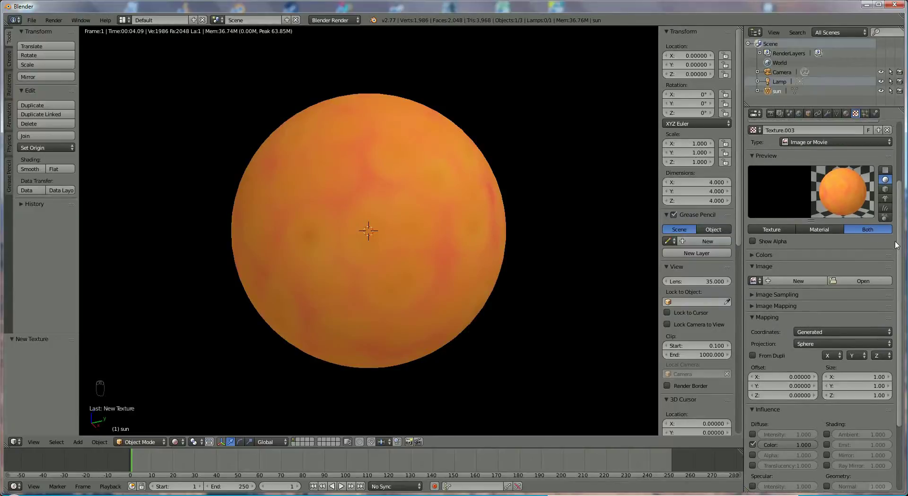
pyautogui.scroll(2, 897, 223)
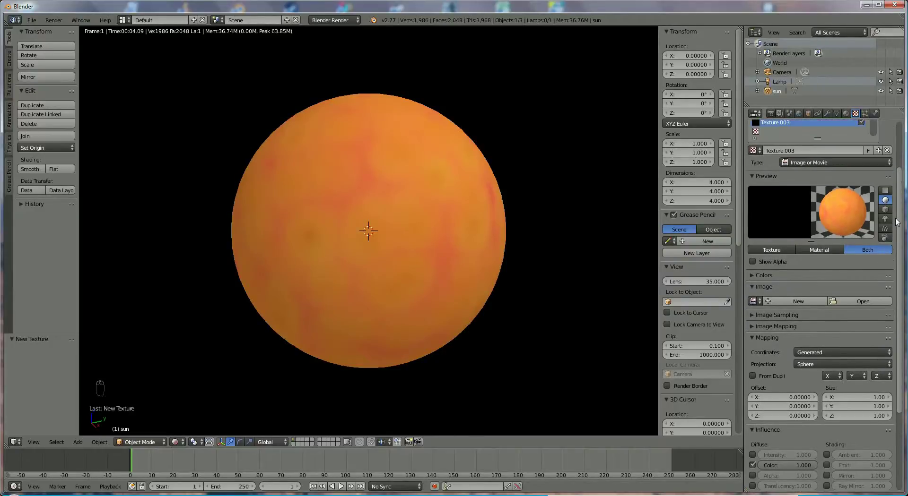
pyautogui.scroll(2, 896, 220)
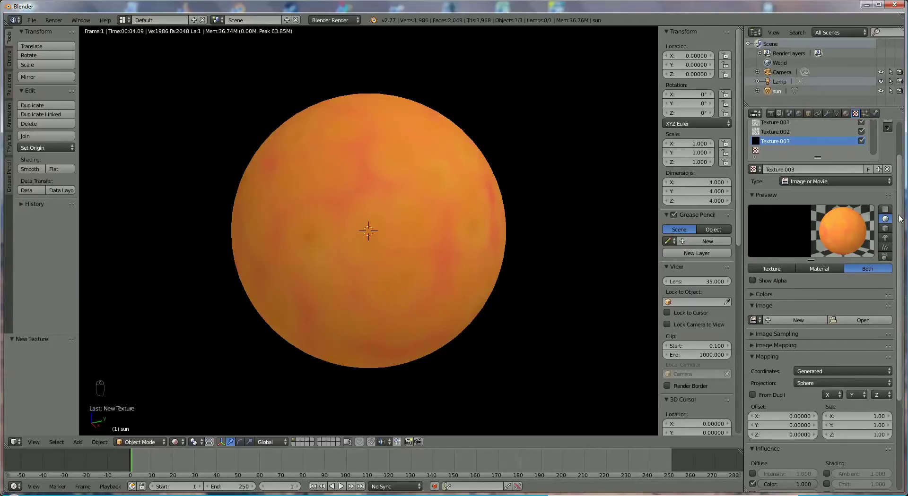
pyautogui.scroll(-8, 899, 221)
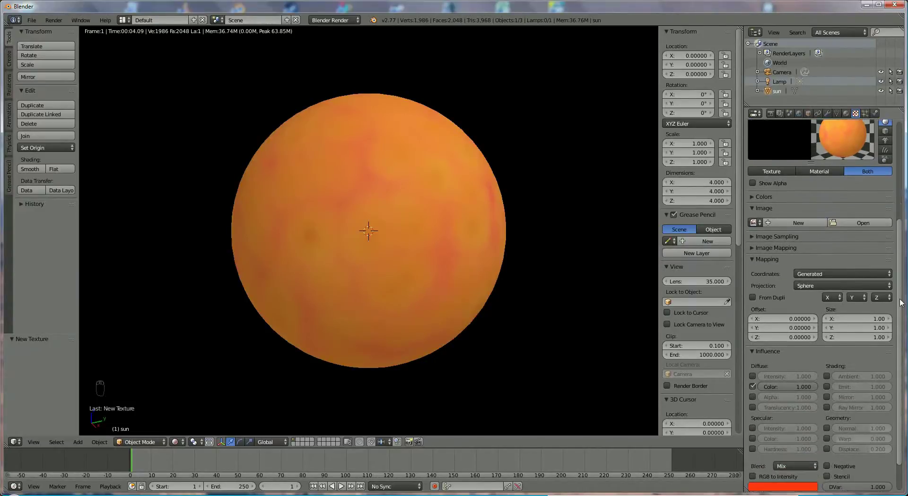
pyautogui.scroll(-2, 901, 303)
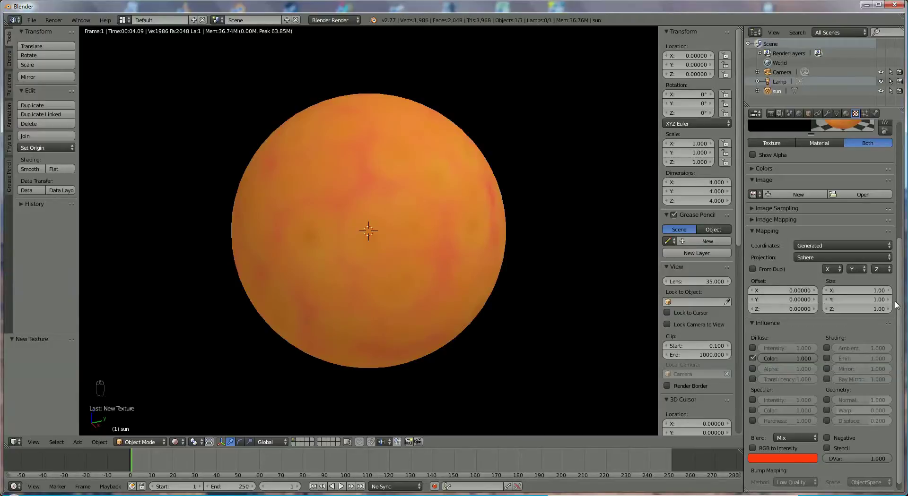
pyautogui.scroll(4, 898, 293)
pyautogui.scroll(5, 898, 185)
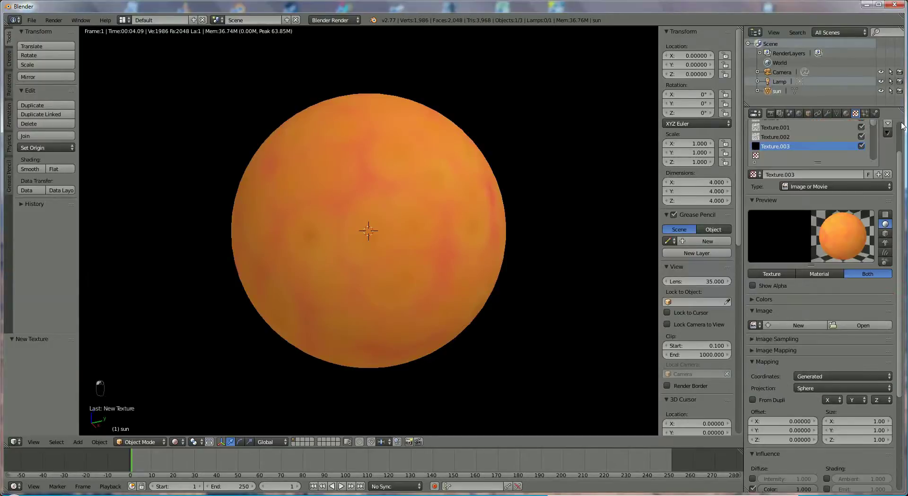
pyautogui.scroll(3, 900, 126)
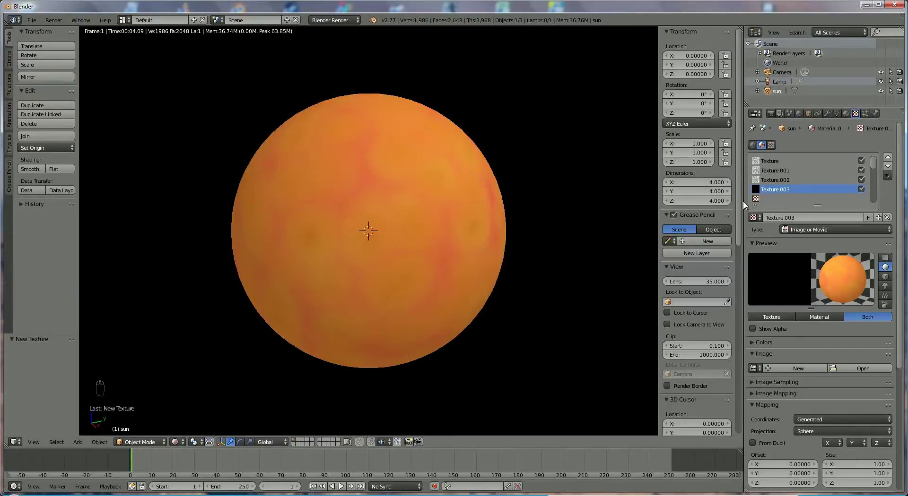
pyautogui.moveTo(726, 202); pyautogui.dragTo(723, 202)
pyautogui.moveTo(171, 464); pyautogui.dragTo(178, 448)
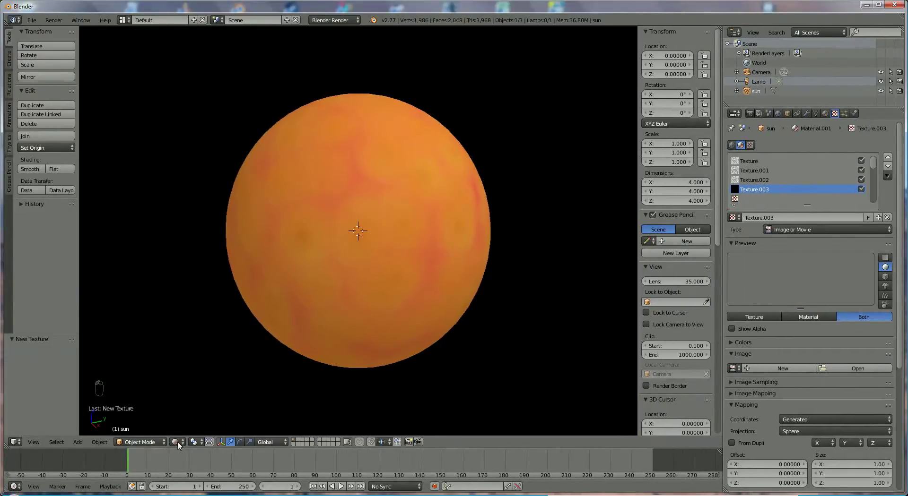
# Switch the viewport to Solid shading and show the first texture's Voronoi settings.
pyautogui.click(175, 442)
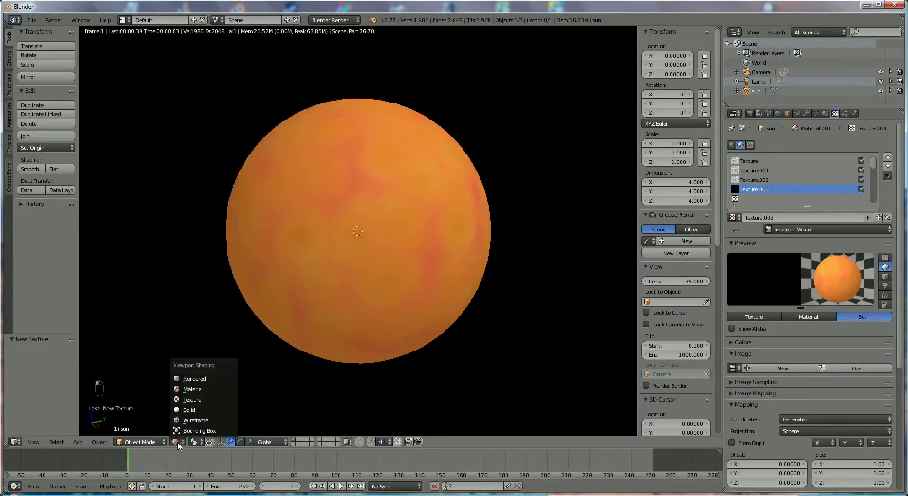
pyautogui.click(189, 410)
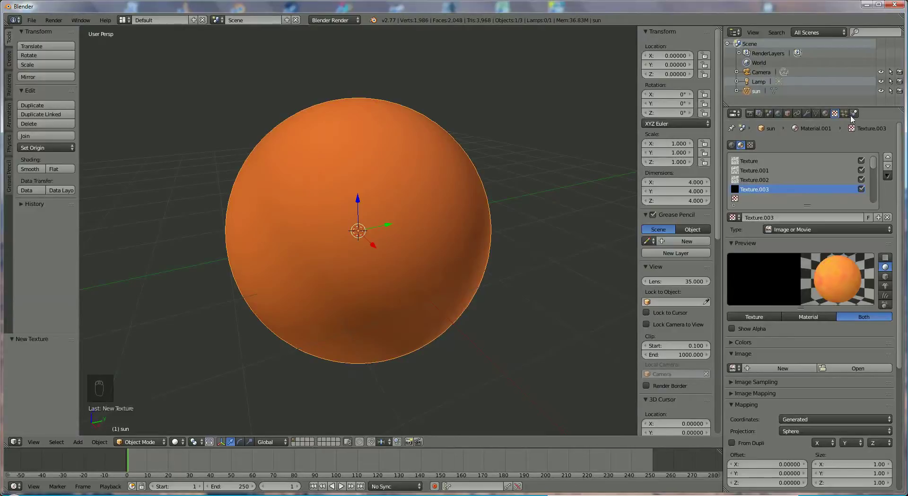
pyautogui.click(748, 162)
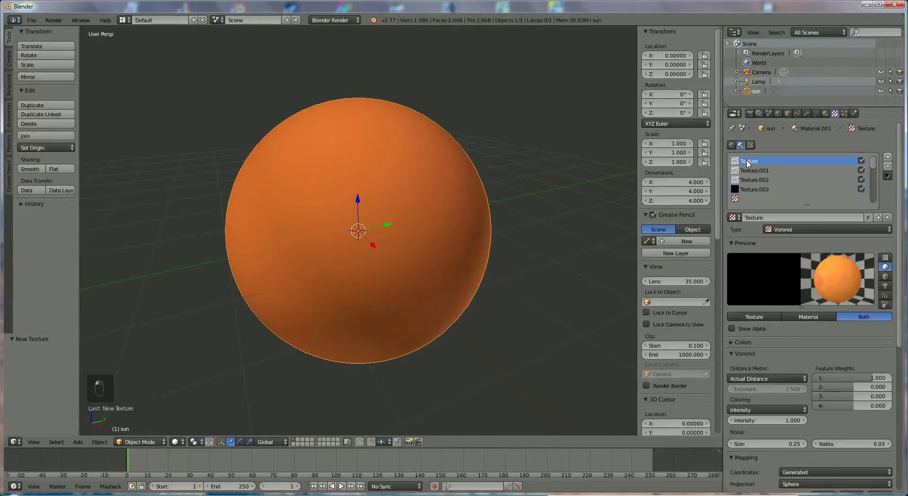
# Add a particle system to the sun with settings named flames.
pyautogui.click(854, 114)
pyautogui.click(844, 114)
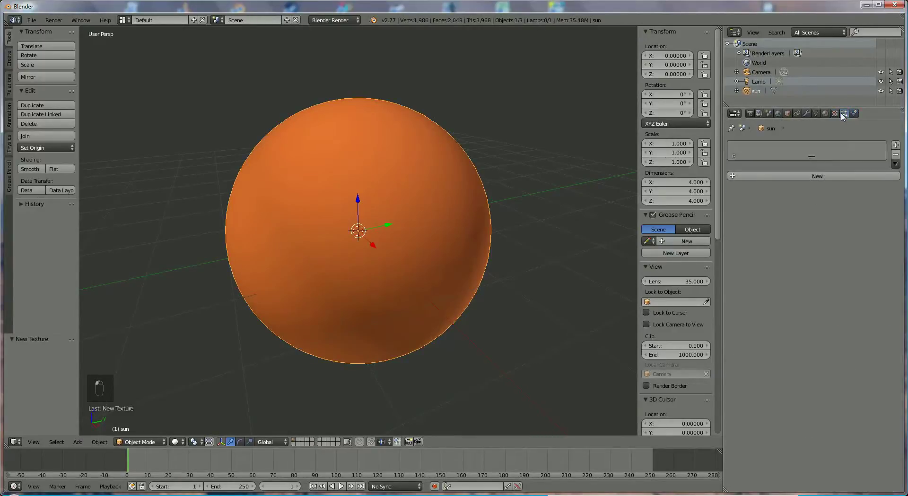
pyautogui.click(821, 174)
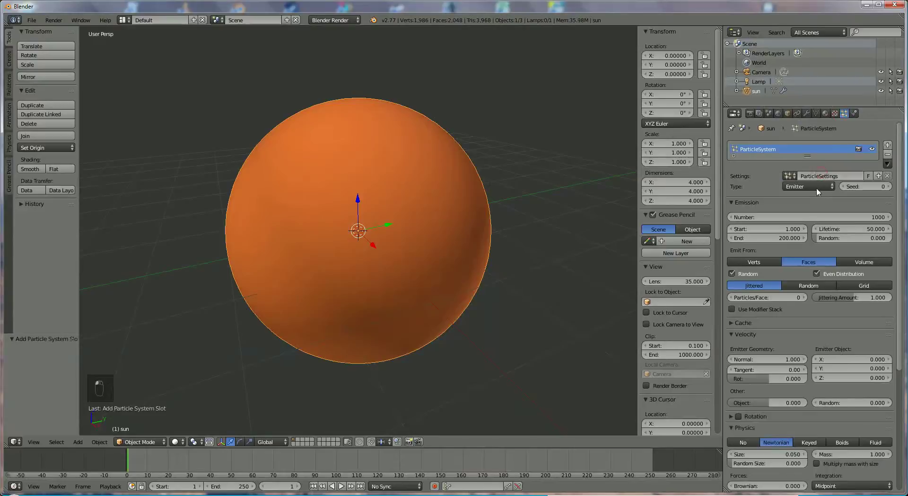
pyautogui.click(846, 176)
pyautogui.write('flames')
pyautogui.press('Return')
# Make flames a Hair system with hair length 0 and 3000 particles.
pyautogui.click(830, 191)
pyautogui.click(810, 171)
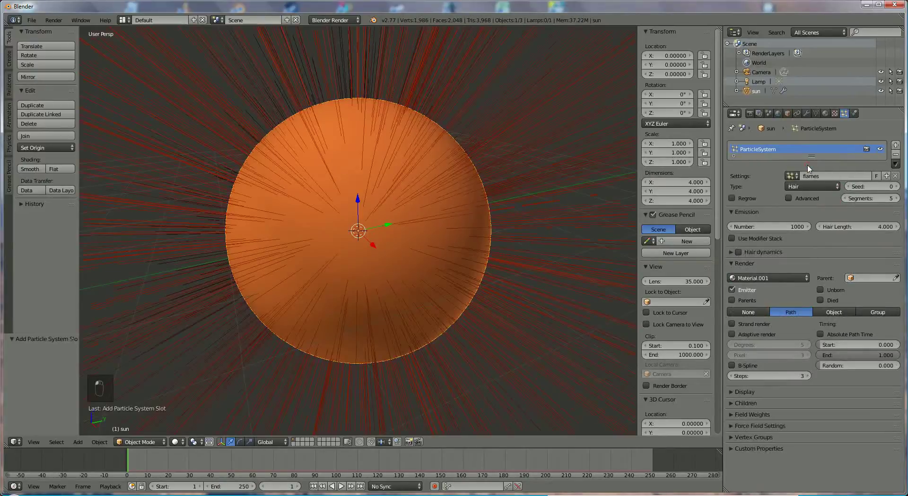
pyautogui.click(852, 227)
pyautogui.write('0')
pyautogui.press('Return')
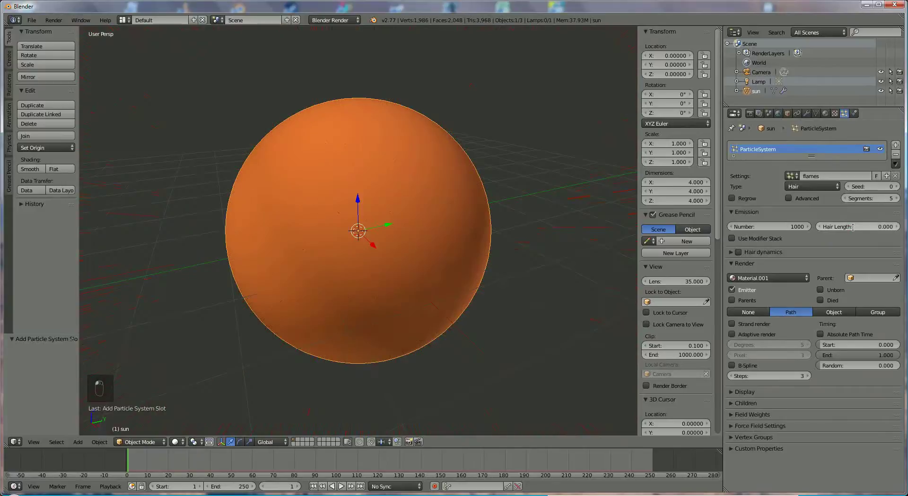
pyautogui.click(791, 226)
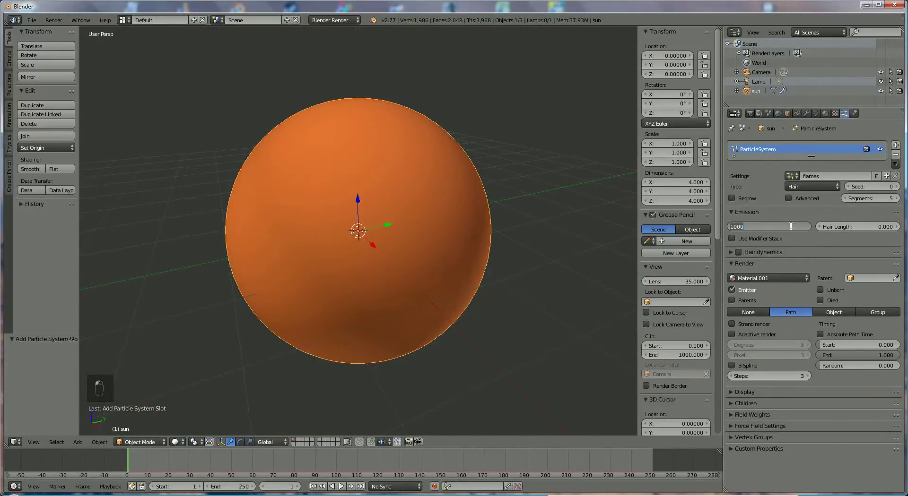
pyautogui.write('300')
pyautogui.press('Return')
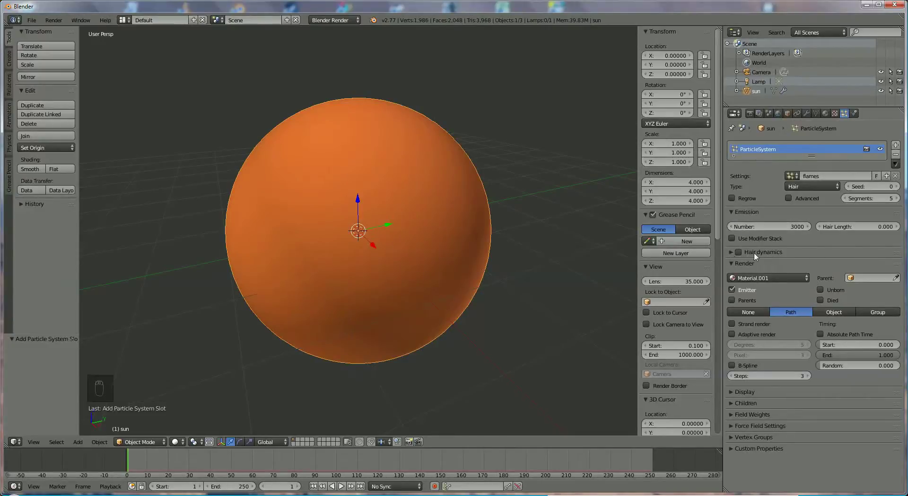
# Enable Advanced options and emit hairs from Random spots, without Even Distribution.
pyautogui.click(787, 199)
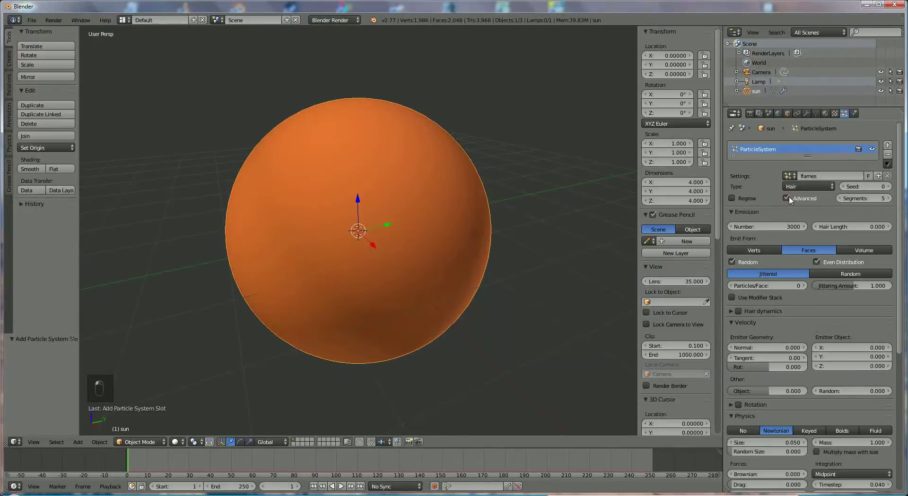
pyautogui.click(815, 262)
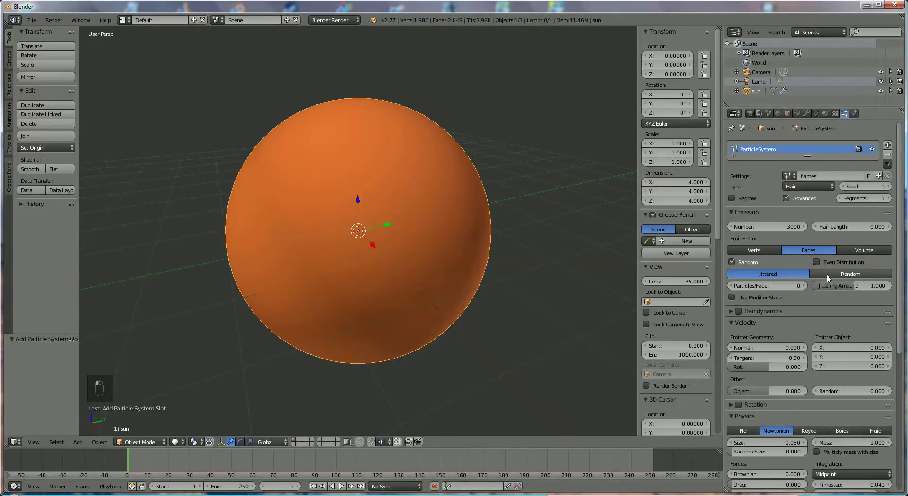
pyautogui.click(828, 278)
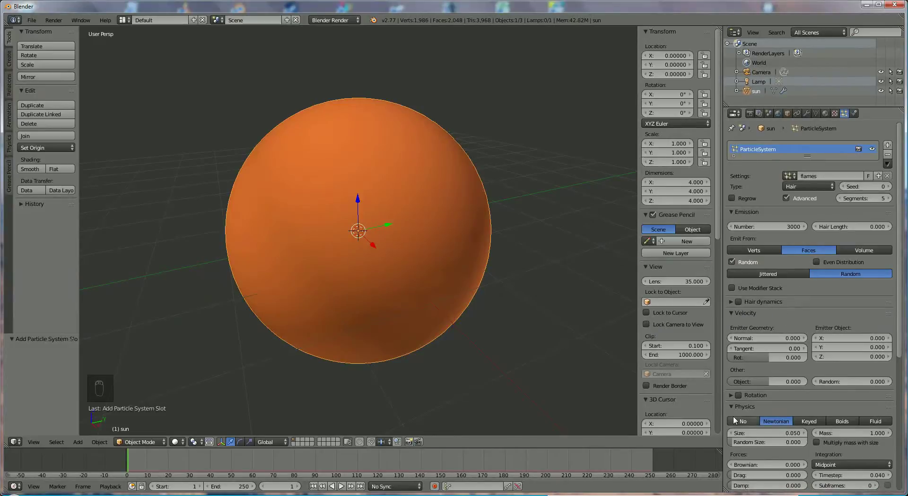
# Set the flames Brownian force to 0.020 and particle size to 0.080.
pyautogui.scroll(-2, 744, 411)
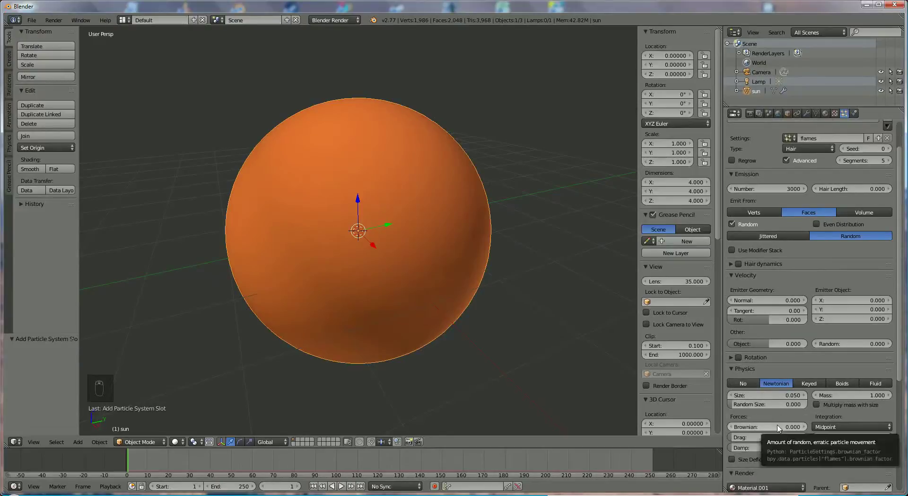
pyautogui.click(777, 426)
pyautogui.write('0')
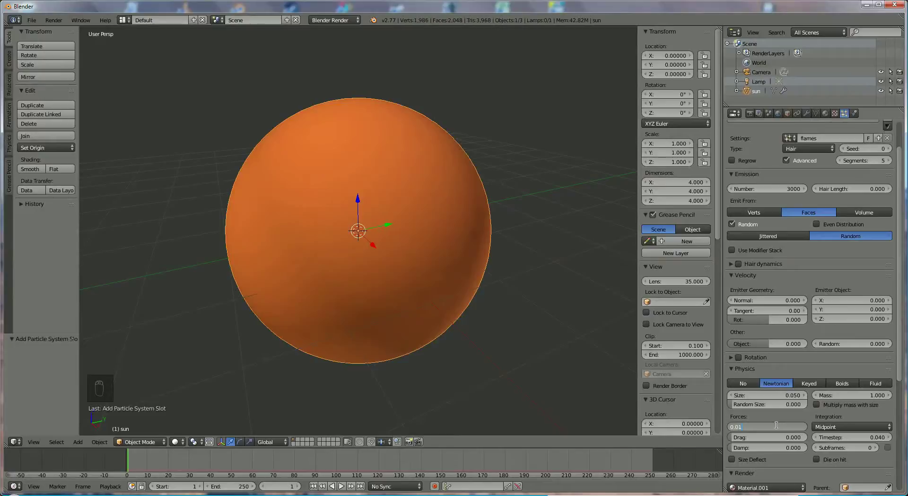
pyautogui.write('.01')
pyautogui.press('BackSpace')
pyautogui.press('Return')
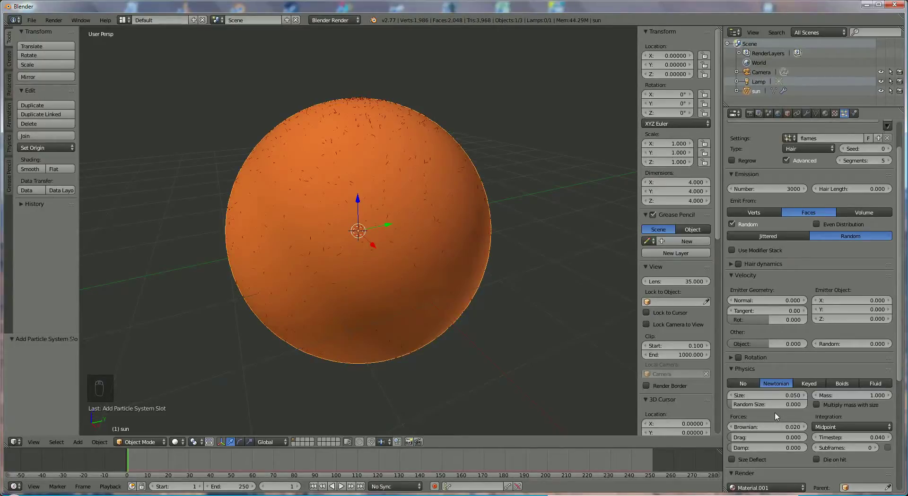
pyautogui.scroll(2, 563, 299)
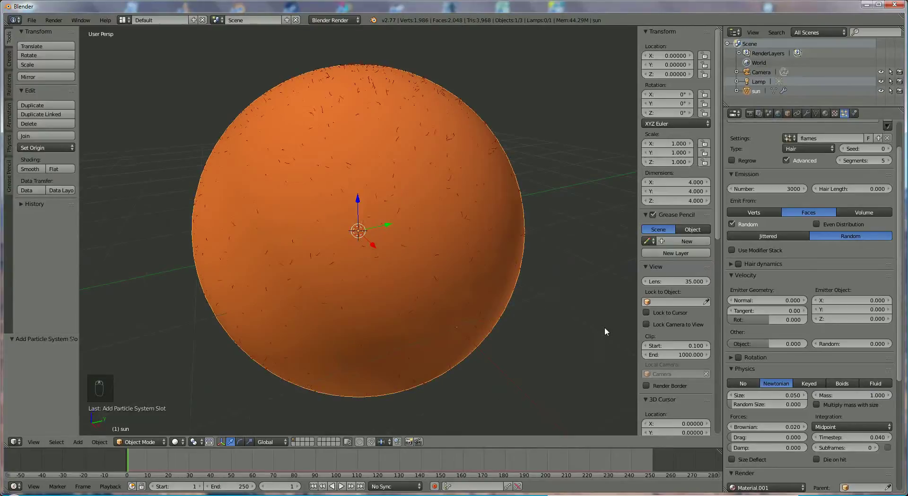
pyautogui.click(805, 395)
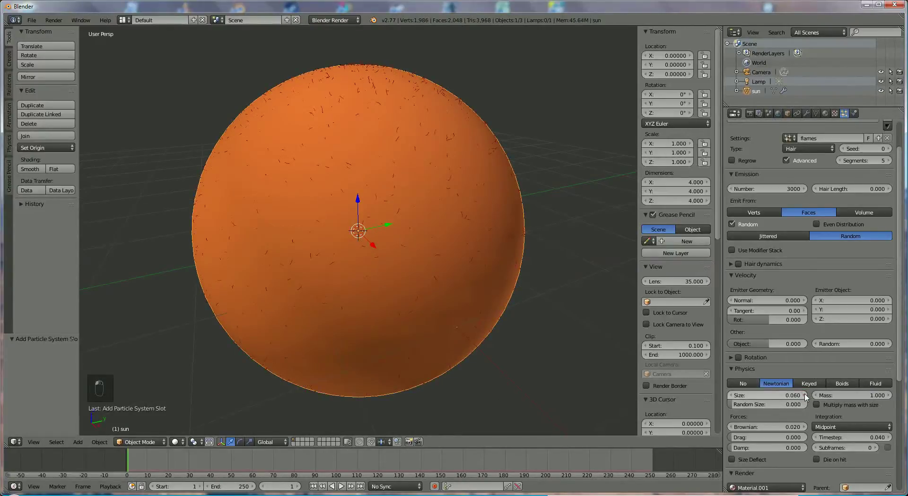
pyautogui.click(804, 396)
pyautogui.click(804, 395)
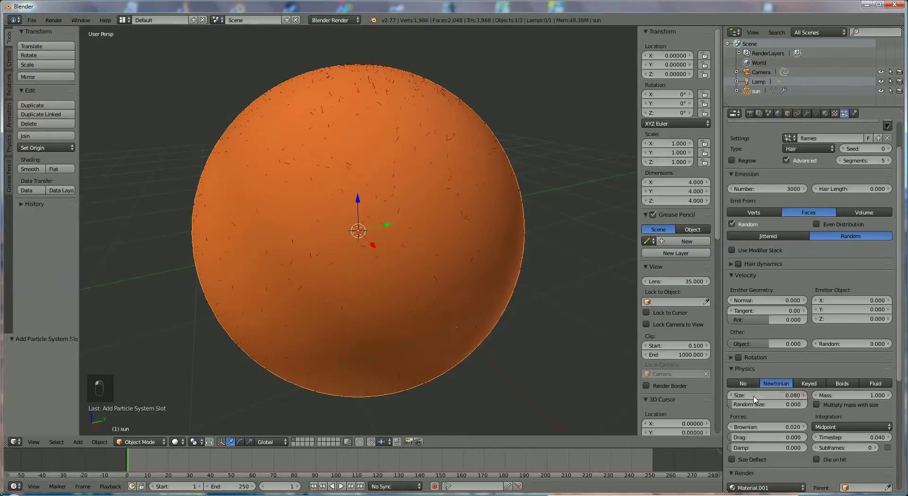
# Preview the sun in Rendered shading and adjust flames to size 0.070, Brownian 0.012.
pyautogui.click(178, 442)
pyautogui.click(187, 381)
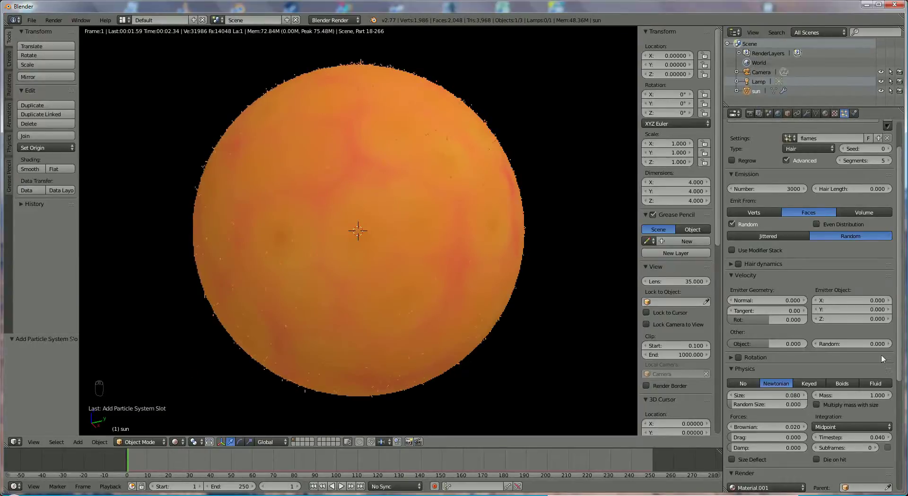
pyautogui.click(730, 395)
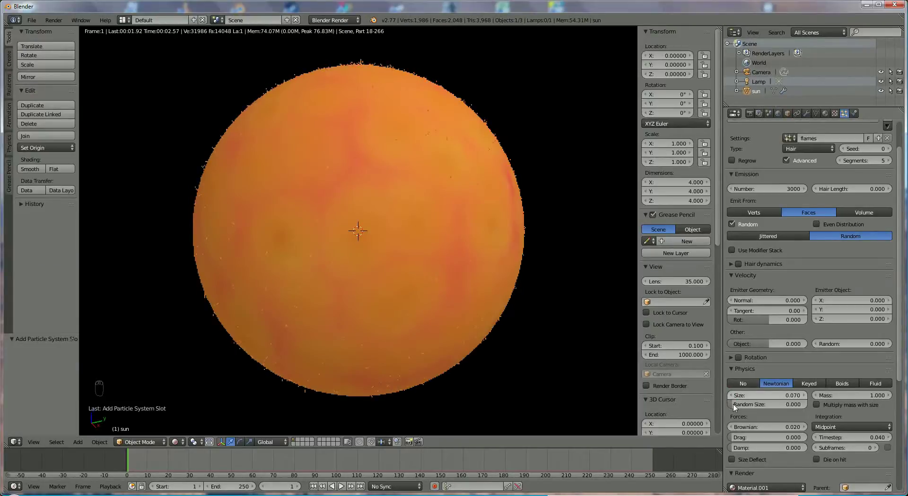
pyautogui.click(730, 428)
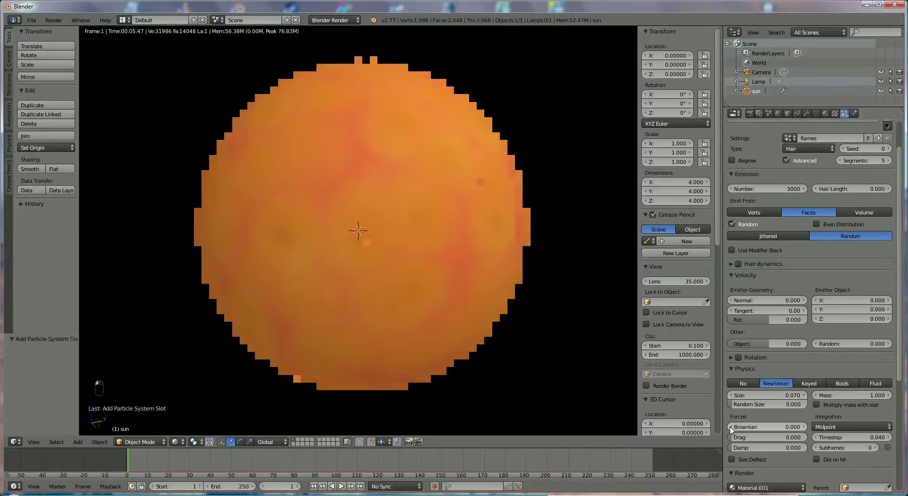
pyautogui.click(791, 426)
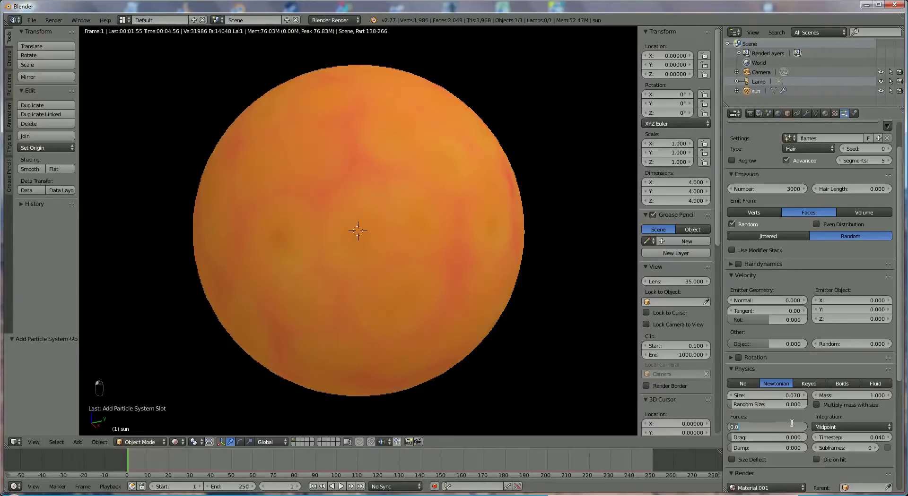
pyautogui.write('0.012')
pyautogui.press('Return')
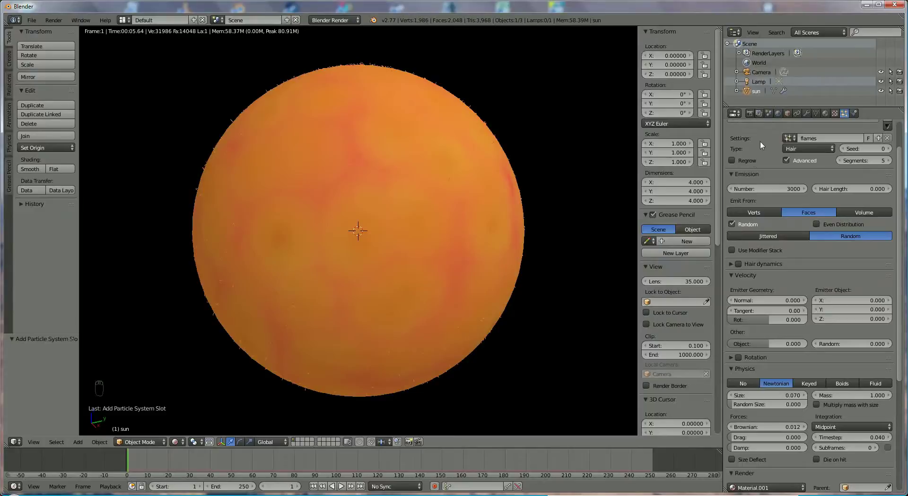
# Render the sun, switch the output format from PNG to JPEG at 90% quality, and render again.
pyautogui.click(751, 114)
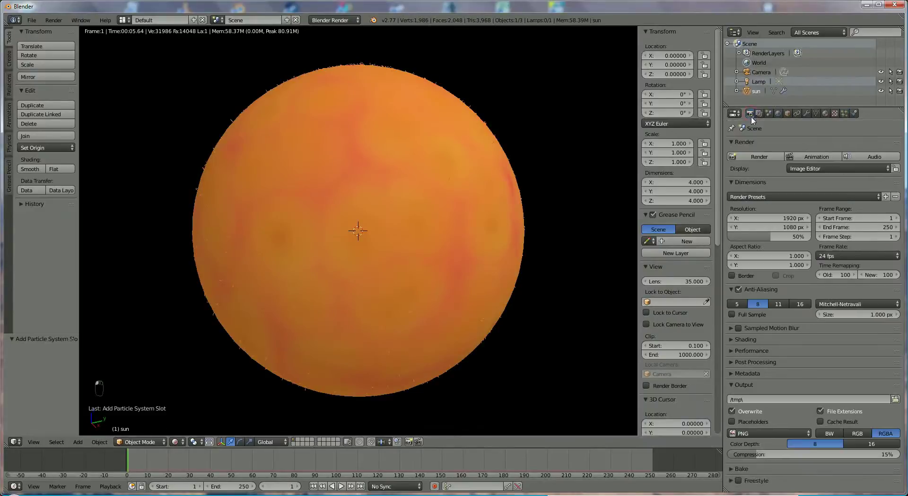
pyautogui.click(757, 158)
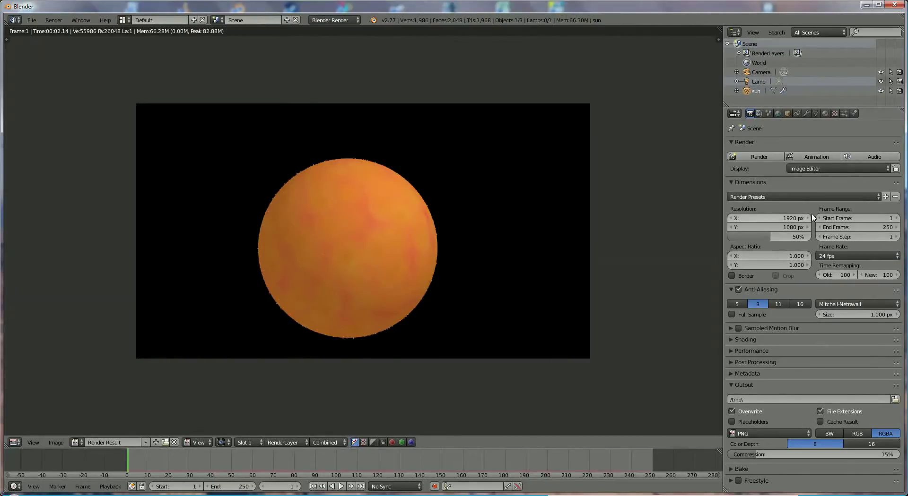
pyautogui.click(773, 435)
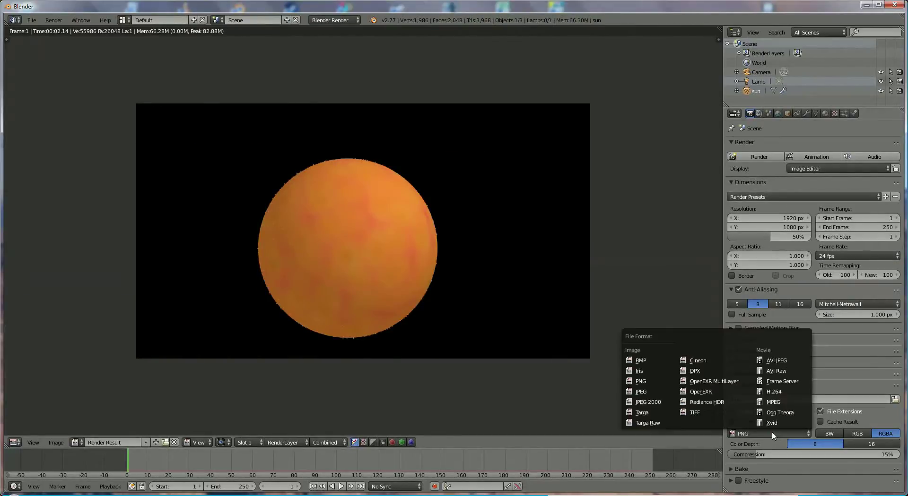
pyautogui.click(652, 392)
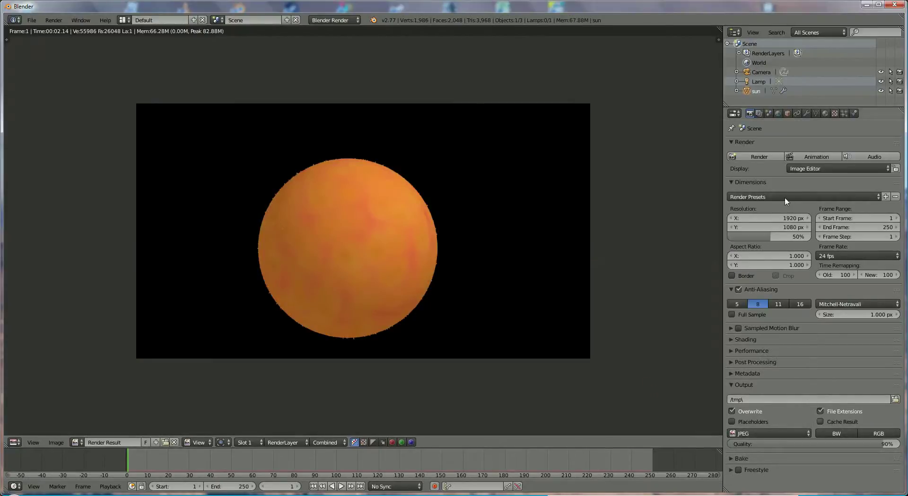
pyautogui.click(770, 157)
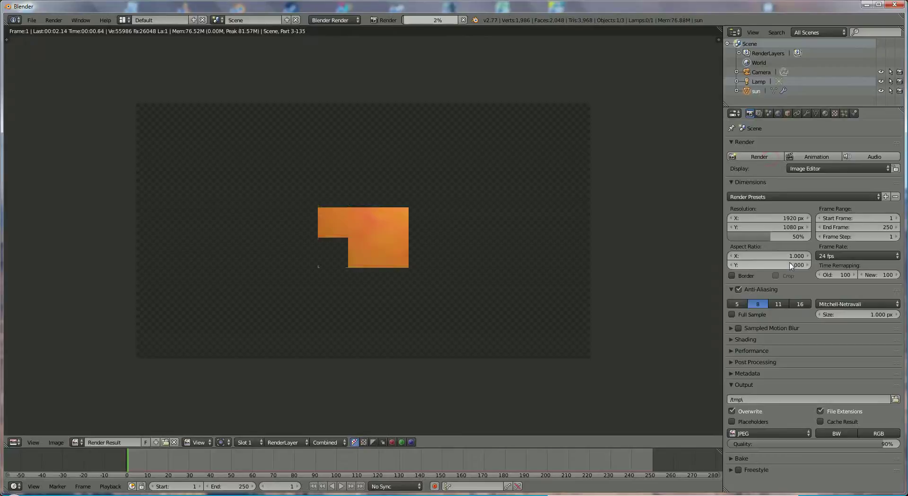